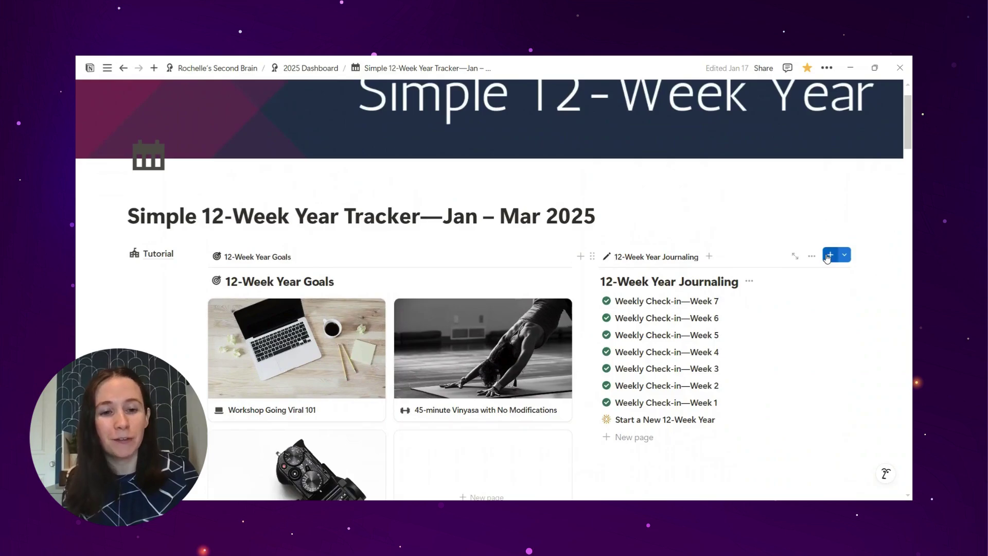
Create a new 12-Week Year Journaling entry titled "Weekly Check-in—Week 8" and open it as a full page.
{"action": "left_click", "coordinate": [829, 255]}
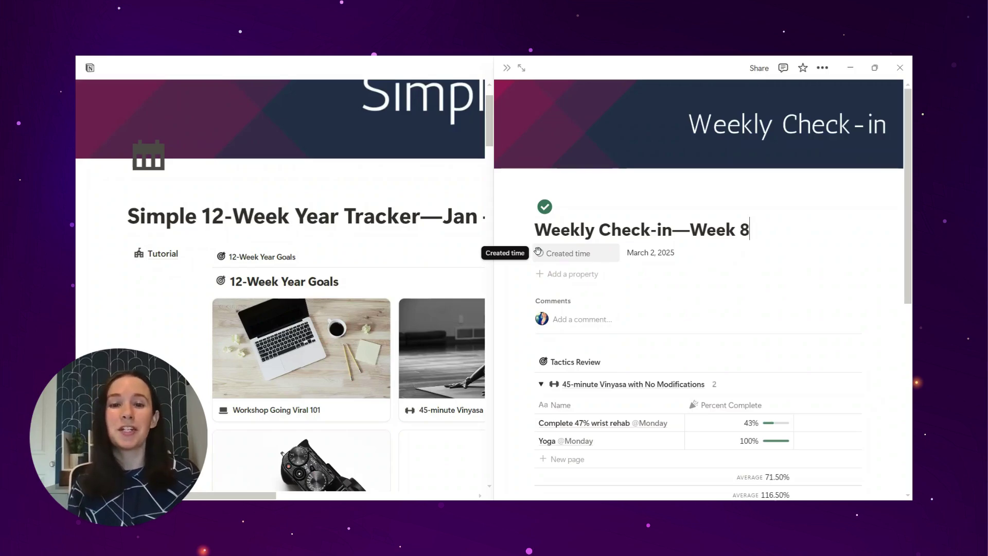
{"action": "left_click", "coordinate": [521, 68]}
{"action": "scroll", "coordinate": [250, 352], "scroll_direction": "up", "scroll_amount": 1}
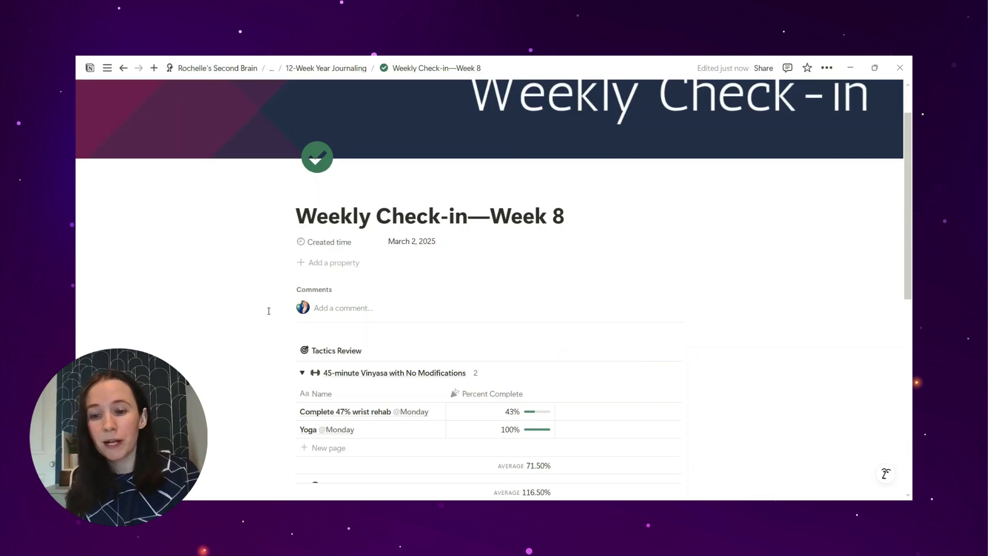
Expand the Weekly Review Questions section, then review each goal's tactic completion percentages and the reflection questions.
{"action": "scroll", "coordinate": [268, 311], "scroll_direction": "down", "scroll_amount": 10}
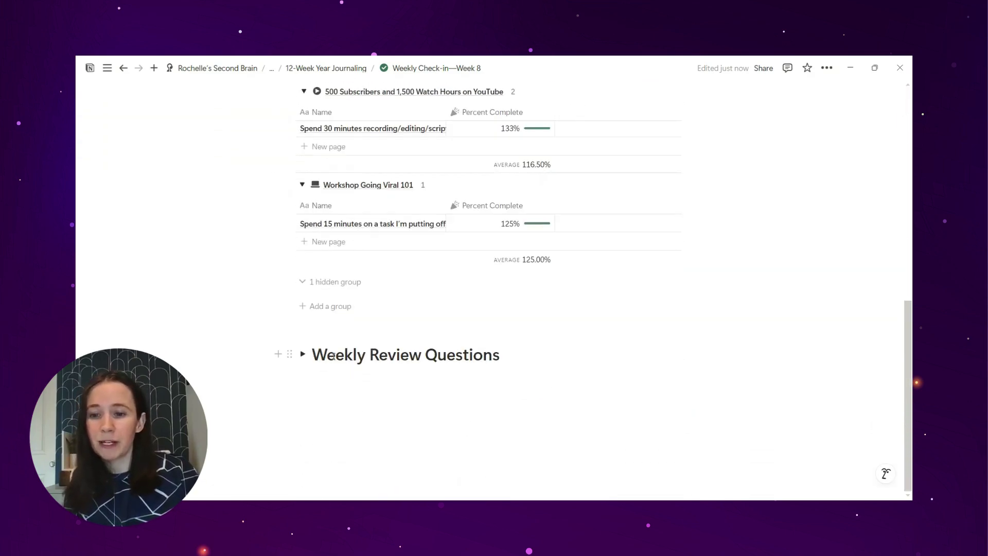
{"action": "left_click", "coordinate": [302, 354]}
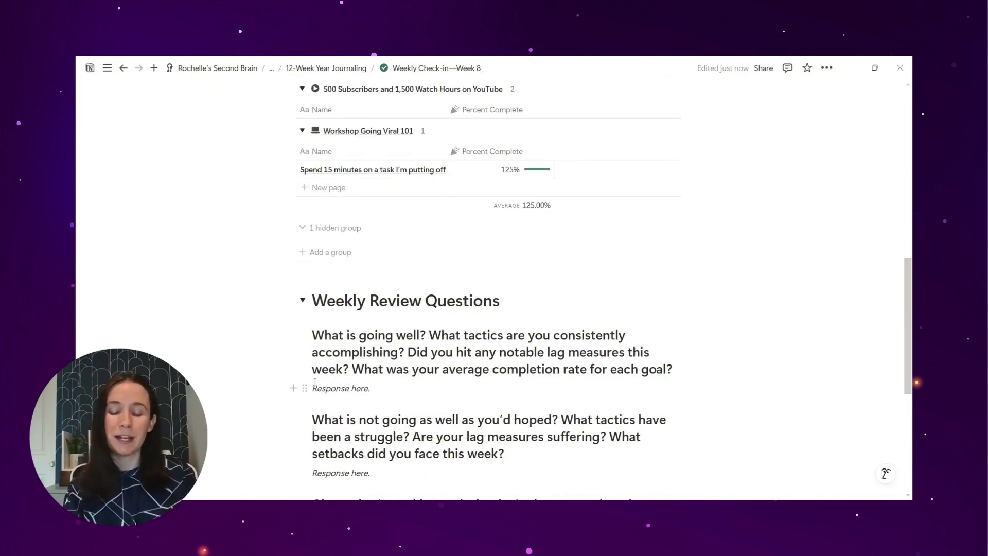
{"action": "scroll", "coordinate": [314, 381], "scroll_direction": "up", "scroll_amount": 5}
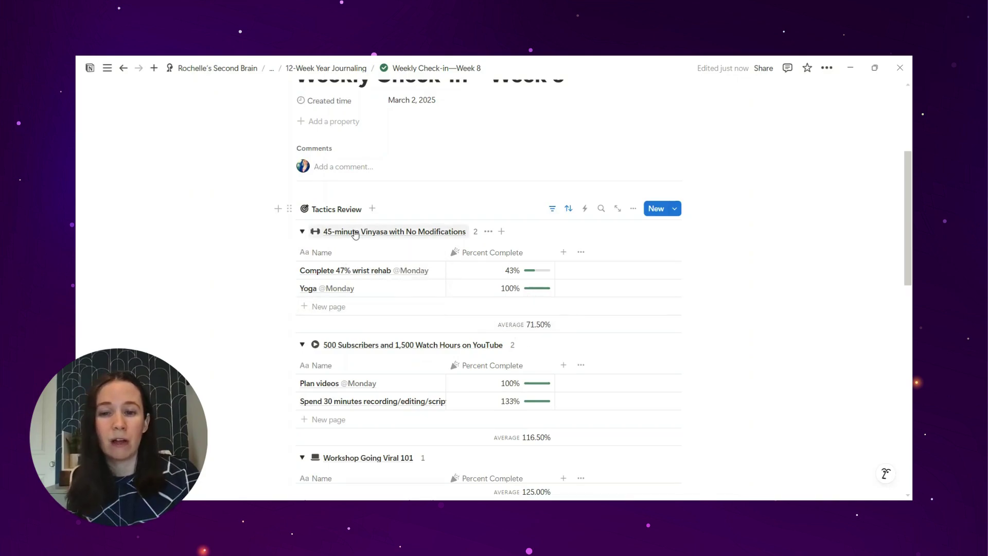
{"action": "scroll", "coordinate": [341, 240], "scroll_direction": "down", "scroll_amount": 3}
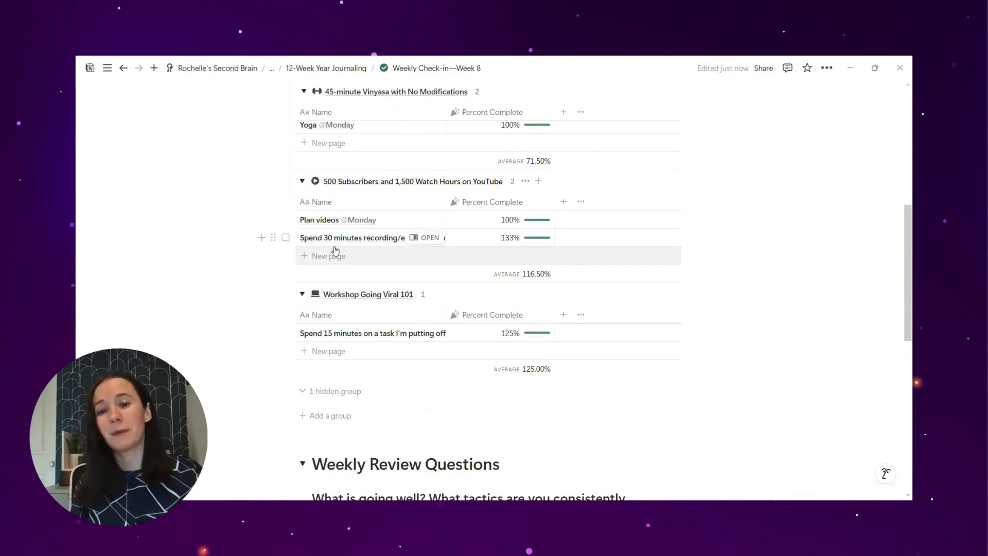
{"action": "scroll", "coordinate": [369, 226], "scroll_direction": "down", "scroll_amount": 1}
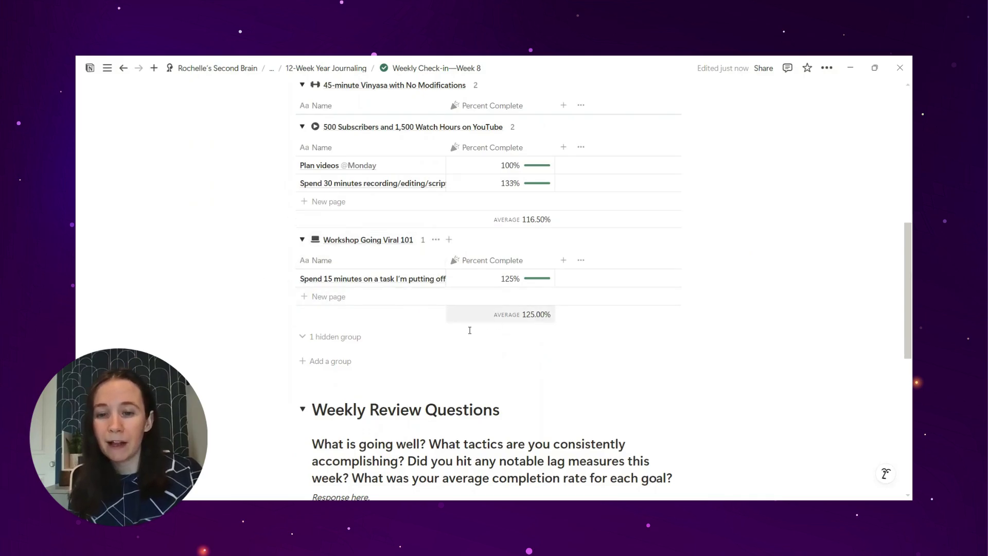
{"action": "scroll", "coordinate": [579, 317], "scroll_direction": "down", "scroll_amount": 6}
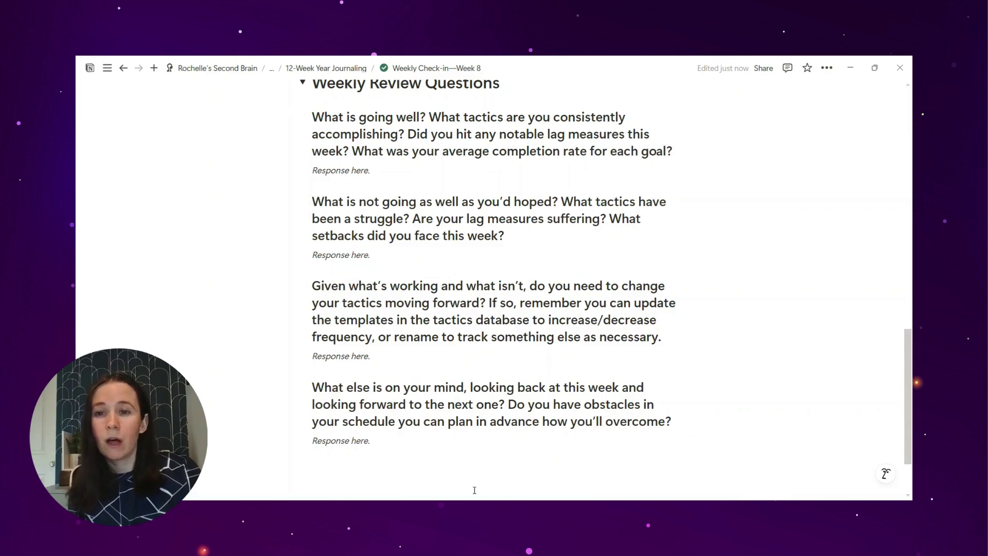
{"action": "scroll", "coordinate": [456, 405], "scroll_direction": "up", "scroll_amount": 15}
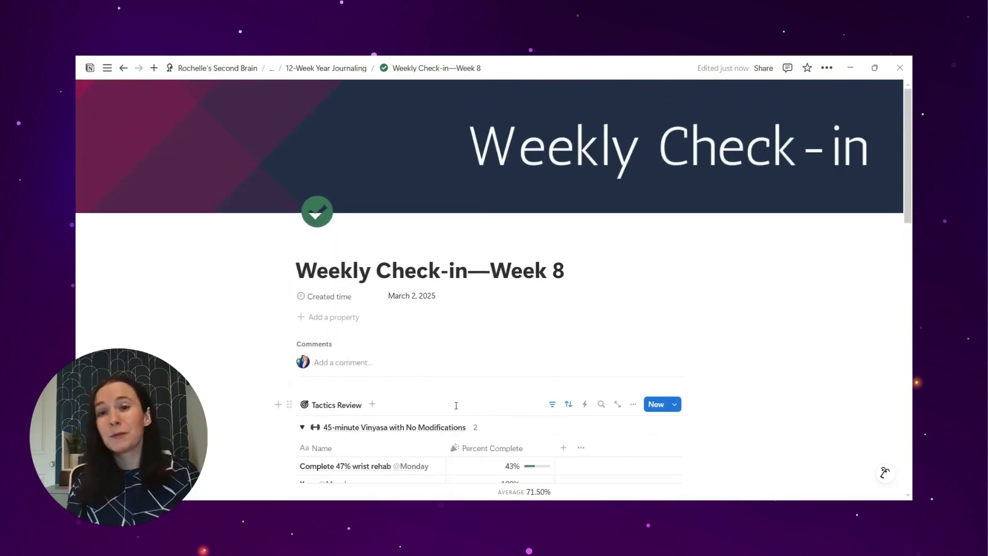
Return to the Simple 12-Week Year Tracker and open the Workshop Going Viral 101 goal as a full page.
{"action": "left_click", "coordinate": [319, 68]}
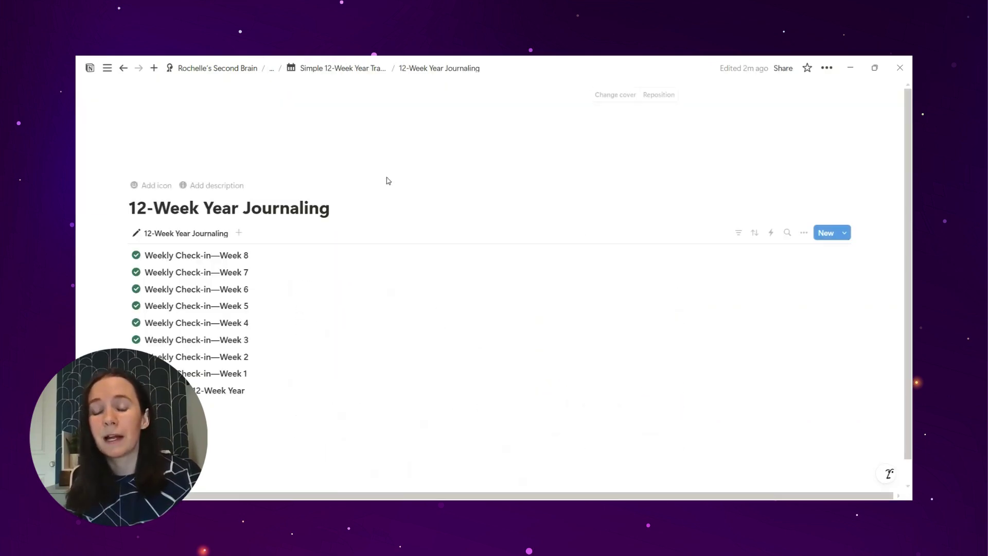
{"action": "left_click", "coordinate": [324, 68]}
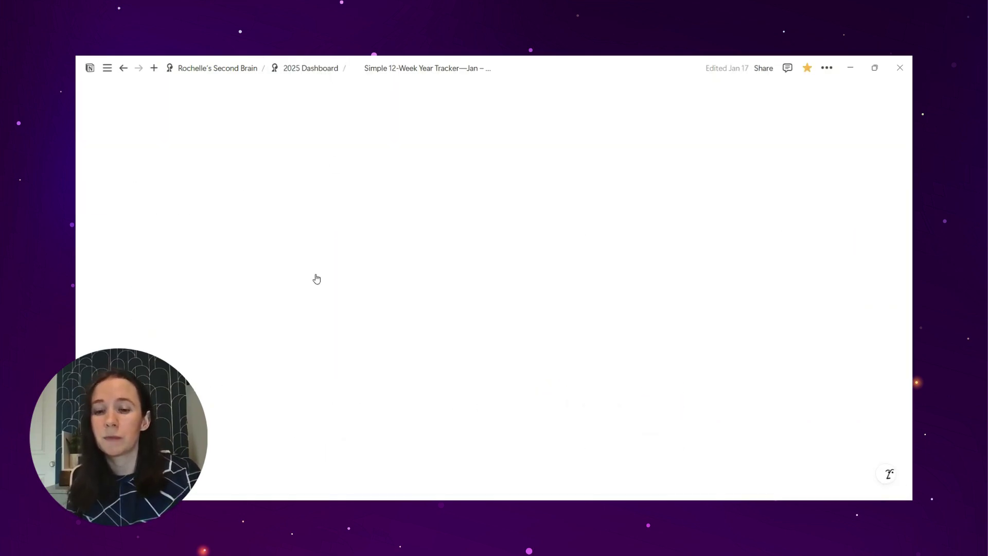
{"action": "scroll", "coordinate": [288, 257], "scroll_direction": "down", "scroll_amount": 3}
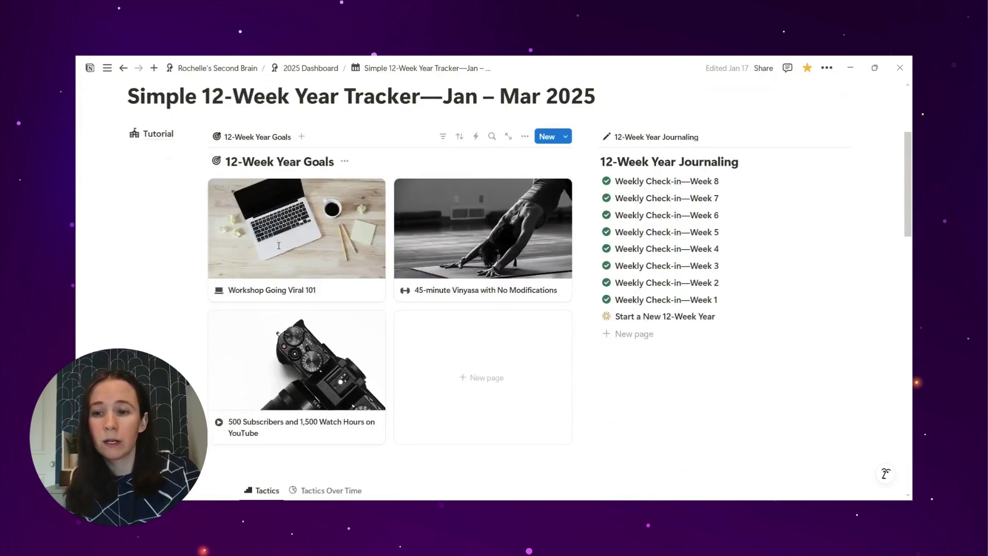
{"action": "left_click", "coordinate": [278, 245]}
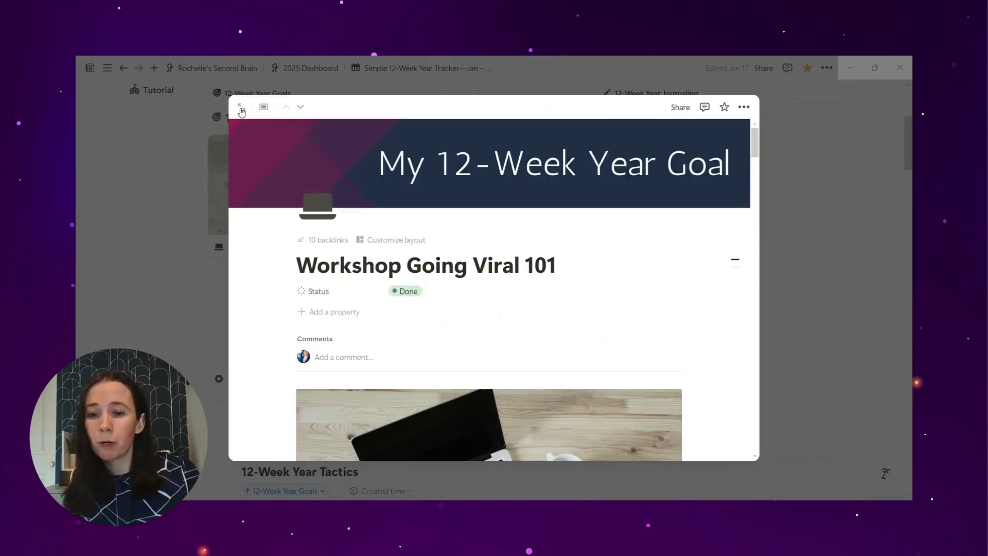
{"action": "left_click", "coordinate": [241, 109]}
In the Melody Notation cell for Too Catholic For This, replace the plain check mark with a green one and add "(March 2, 2025)" below.
{"action": "scroll", "coordinate": [198, 302], "scroll_direction": "down", "scroll_amount": 15}
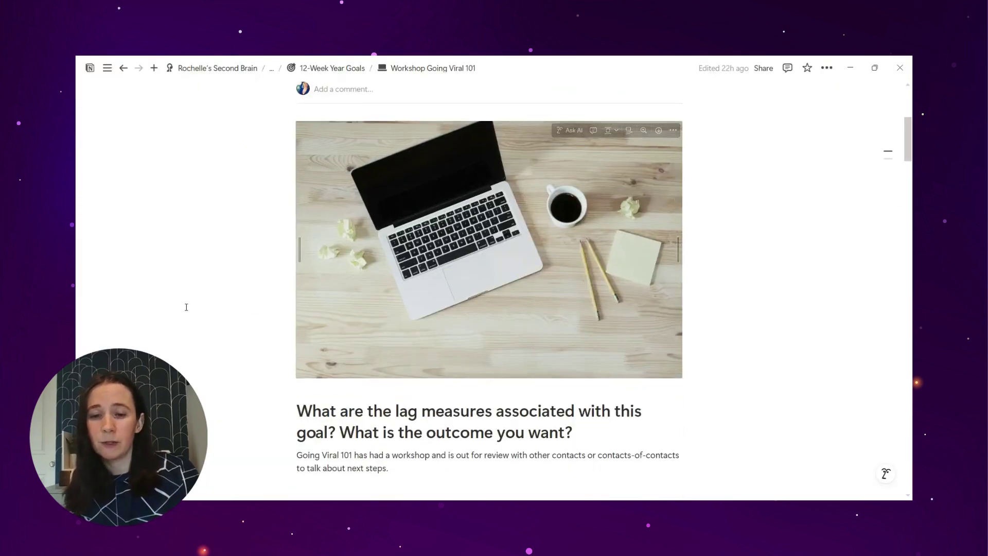
{"action": "scroll", "coordinate": [394, 273], "scroll_direction": "down", "scroll_amount": 20}
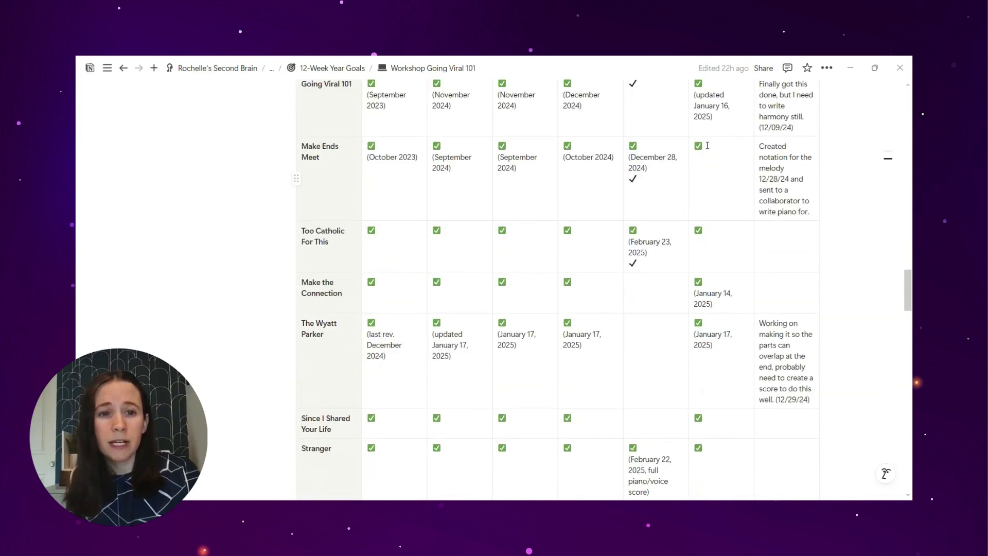
{"action": "left_click_drag", "start_coordinate": [707, 146], "coordinate": [694, 146]}
{"action": "key", "text": "ctrl+c"}
{"action": "scroll", "coordinate": [640, 318], "scroll_direction": "up", "scroll_amount": 1}
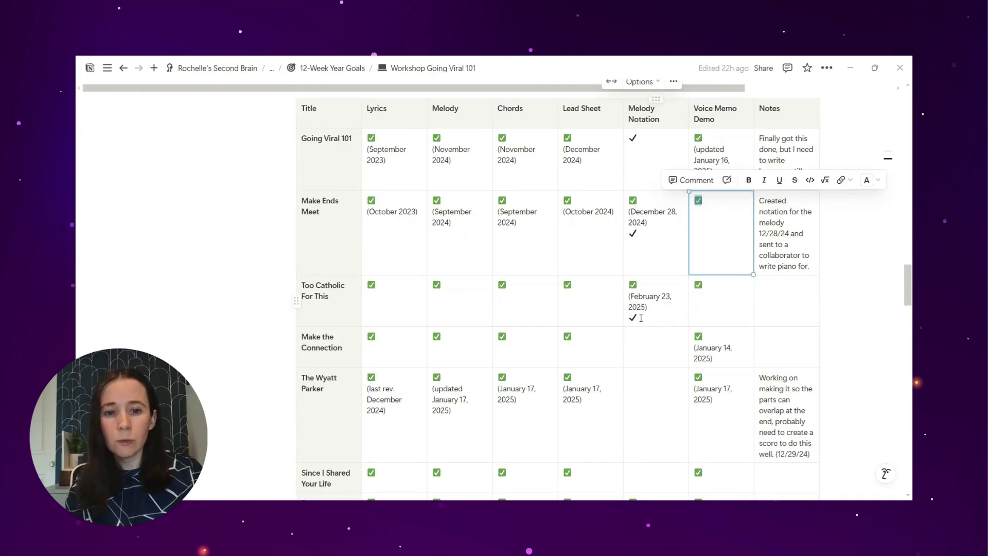
{"action": "double_click", "coordinate": [640, 318]}
{"action": "key", "text": "ctrl+v"}
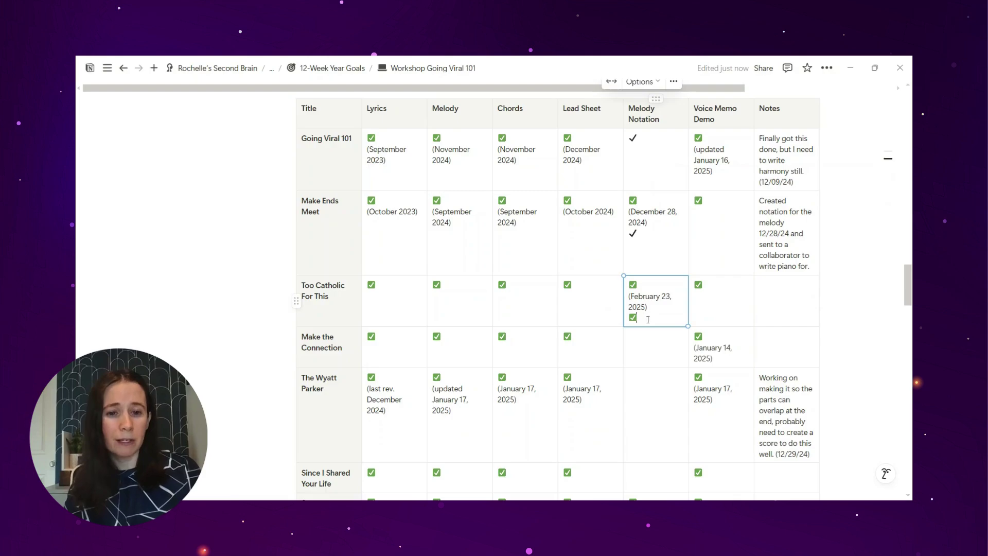
{"action": "key", "text": "Return"}
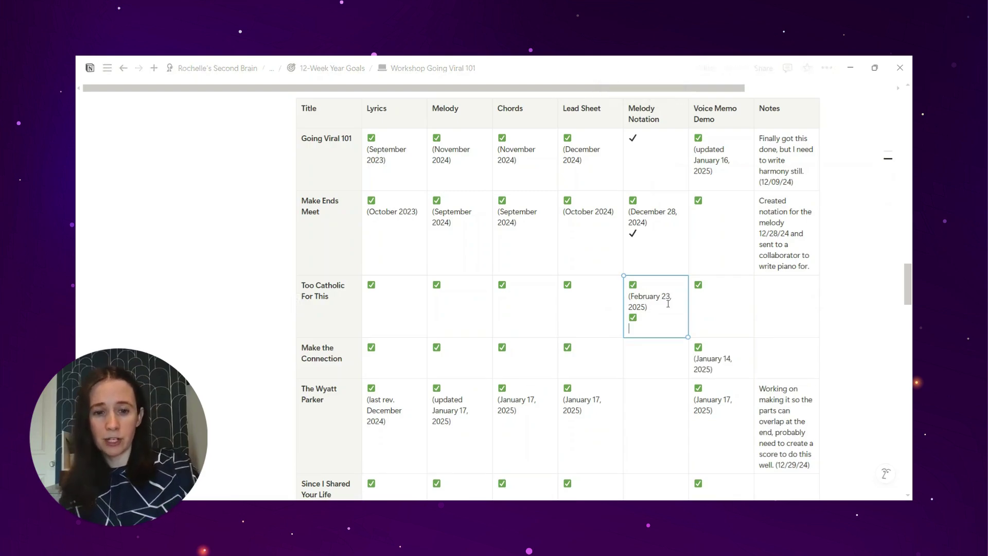
{"action": "type", "text": "(ar"}
{"action": "type", "text": "March 2, 2025"}
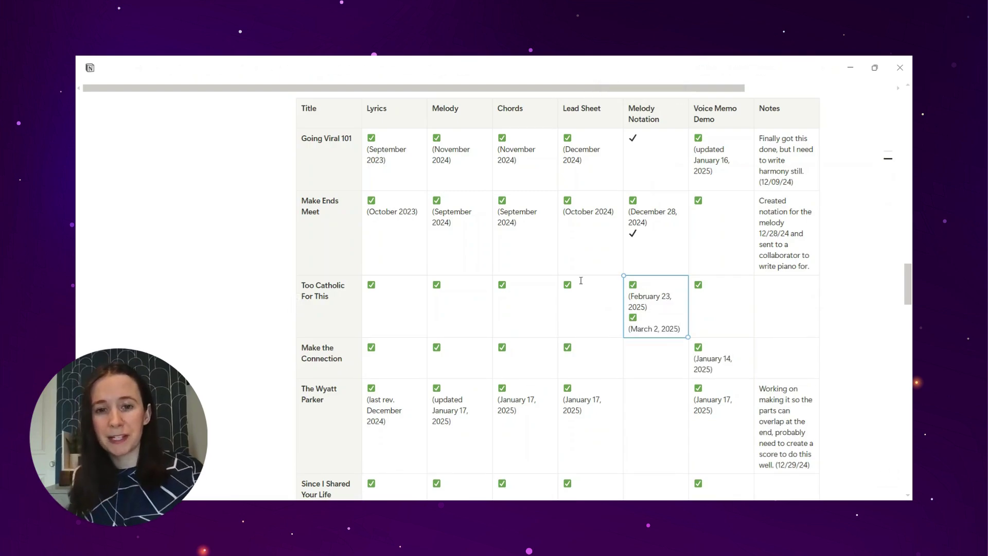
Append a row to the Hard Thing log: date 2/24-3/2/25, "Notate Too Catholic for This", time spent 180 minutes.
{"action": "scroll", "coordinate": [502, 290], "scroll_direction": "down", "scroll_amount": 2}
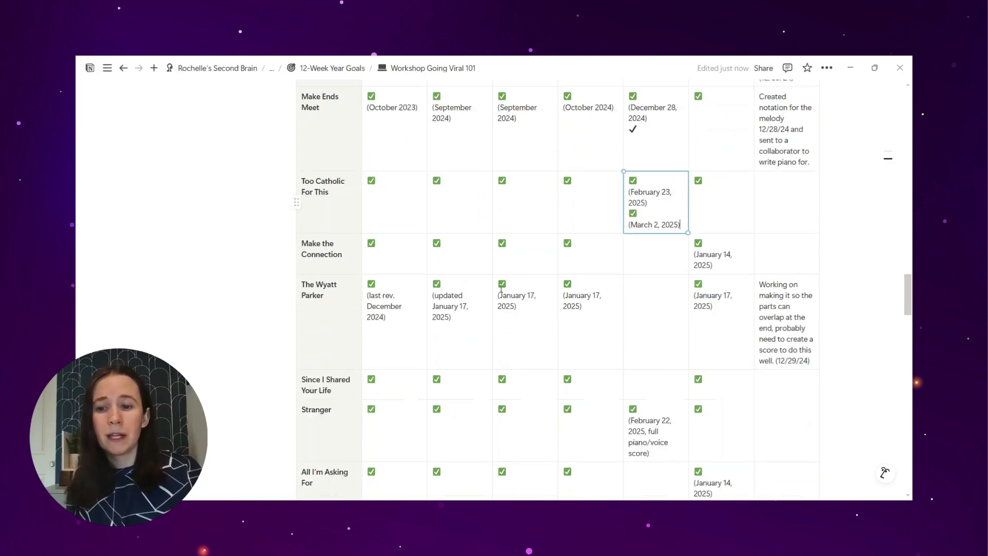
{"action": "scroll", "coordinate": [501, 290], "scroll_direction": "down", "scroll_amount": 2}
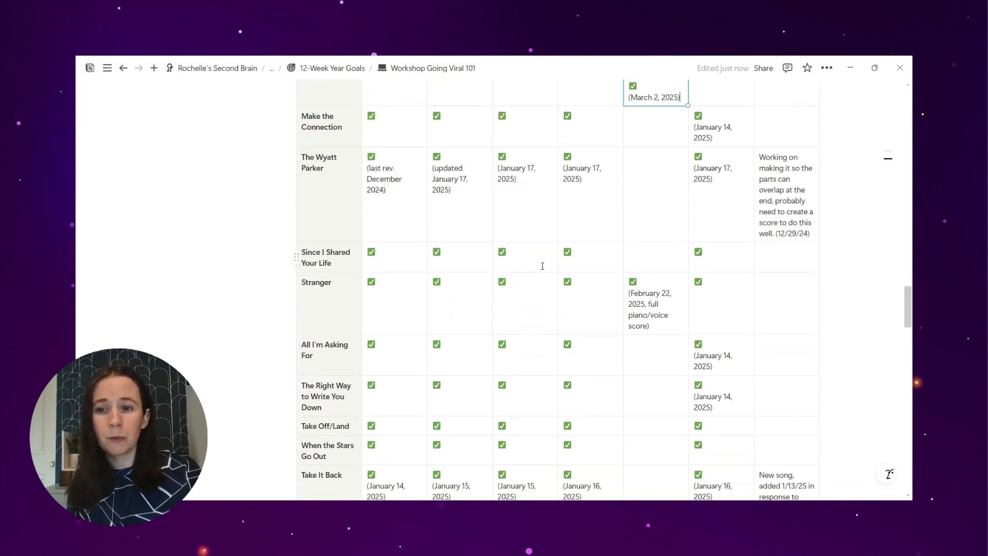
{"action": "scroll", "coordinate": [542, 266], "scroll_direction": "down", "scroll_amount": 1}
{"action": "left_click", "coordinate": [631, 214]}
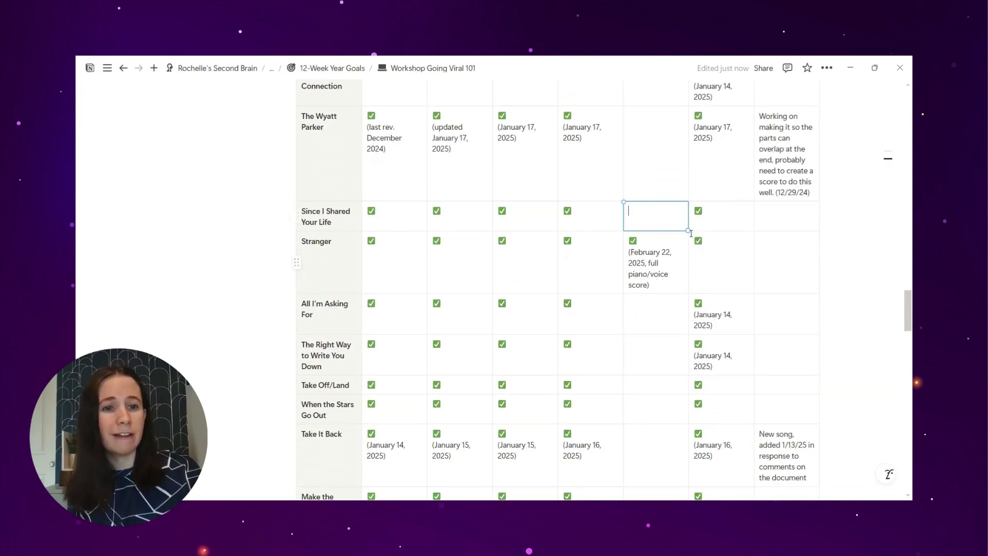
{"action": "scroll", "coordinate": [691, 233], "scroll_direction": "up", "scroll_amount": 4}
{"action": "scroll", "coordinate": [413, 297], "scroll_direction": "down", "scroll_amount": 20}
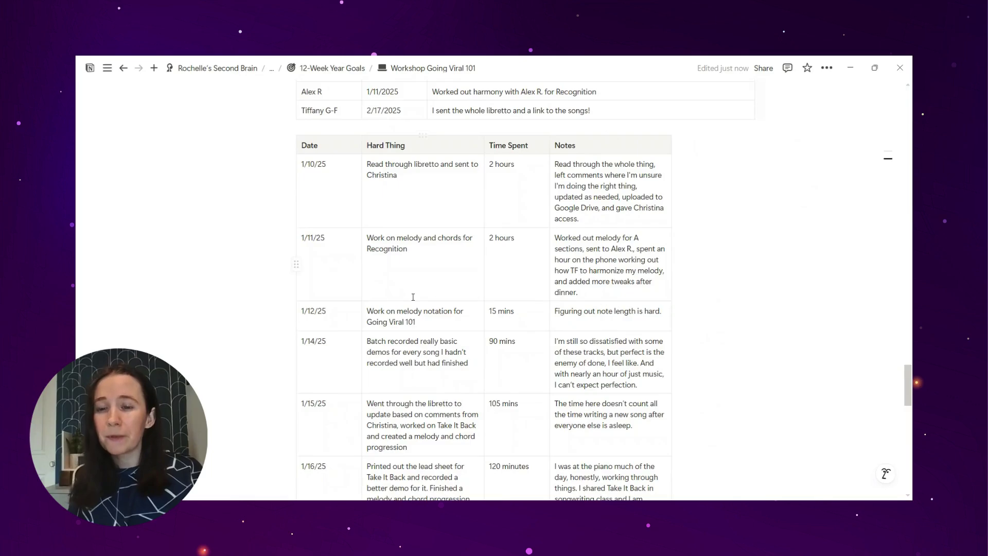
{"action": "scroll", "coordinate": [413, 297], "scroll_direction": "down", "scroll_amount": 15}
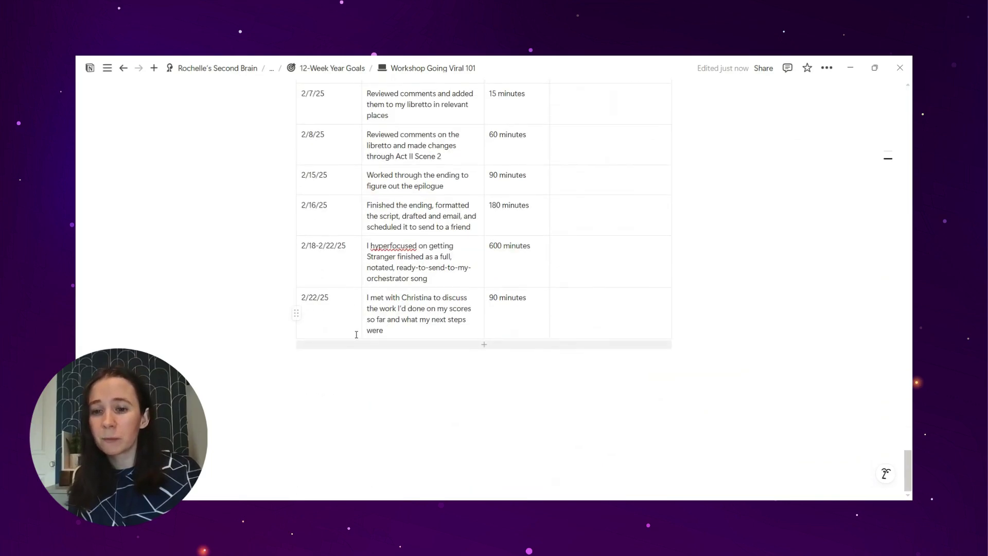
{"action": "left_click", "coordinate": [357, 345]}
{"action": "scroll", "coordinate": [412, 355], "scroll_direction": "up", "scroll_amount": 20}
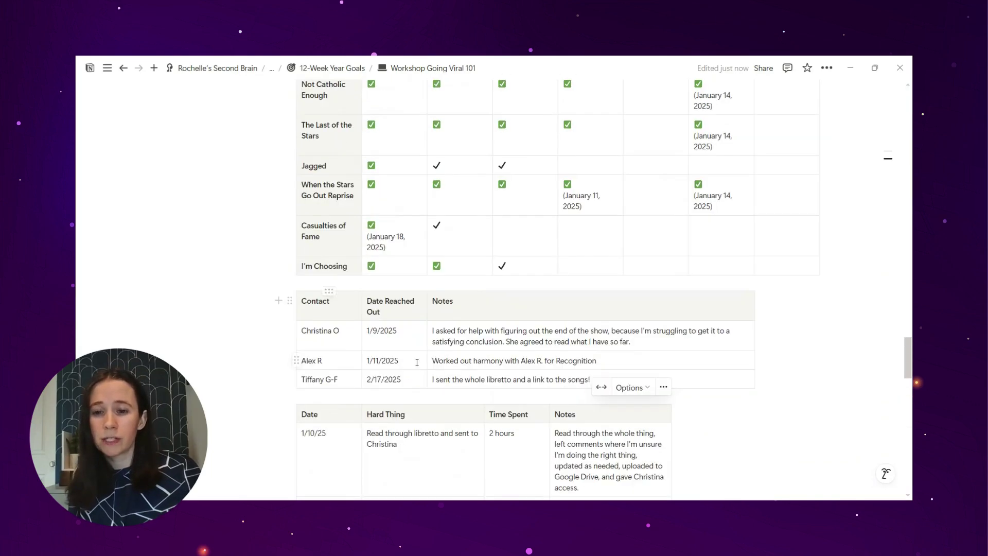
{"action": "scroll", "coordinate": [519, 365], "scroll_direction": "down", "scroll_amount": 12}
{"action": "scroll", "coordinate": [519, 365], "scroll_direction": "down", "scroll_amount": 15}
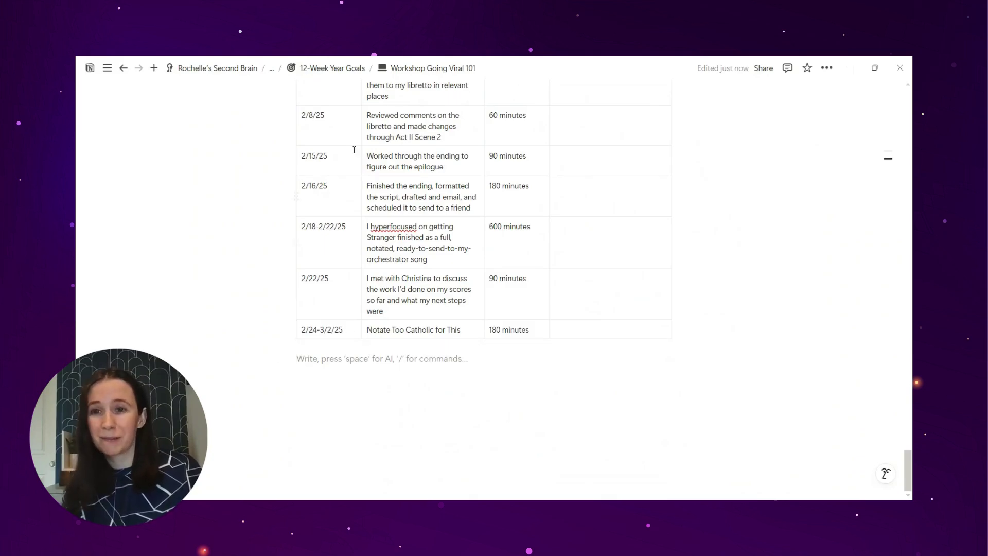
{"action": "type", "text": "f"}
{"action": "key", "text": "BackSpace"}
Go to the 12-Week Year Goals database and review the Workshop Going Viral 101 goal's desired outcome and weekly tactics.
{"action": "left_click", "coordinate": [332, 68]}
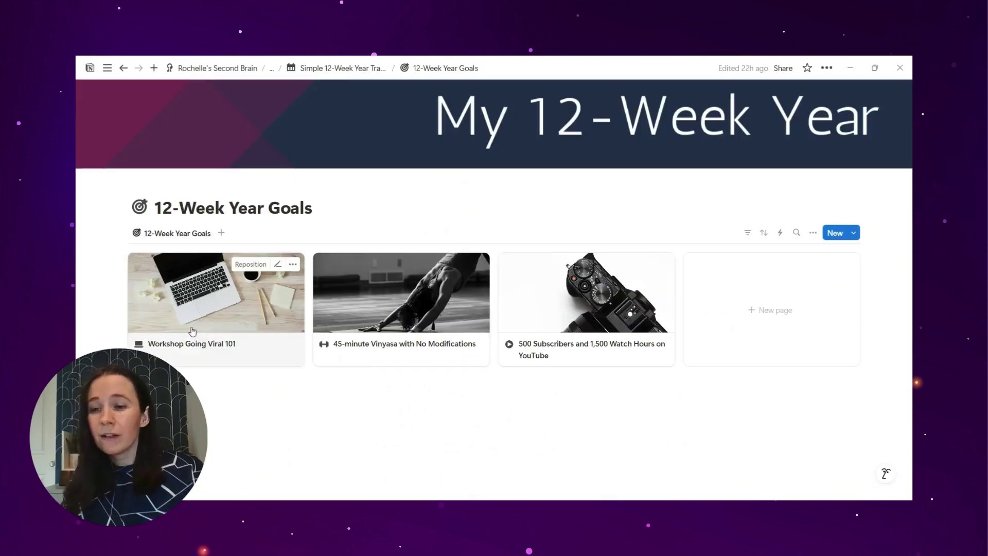
{"action": "left_click", "coordinate": [198, 316]}
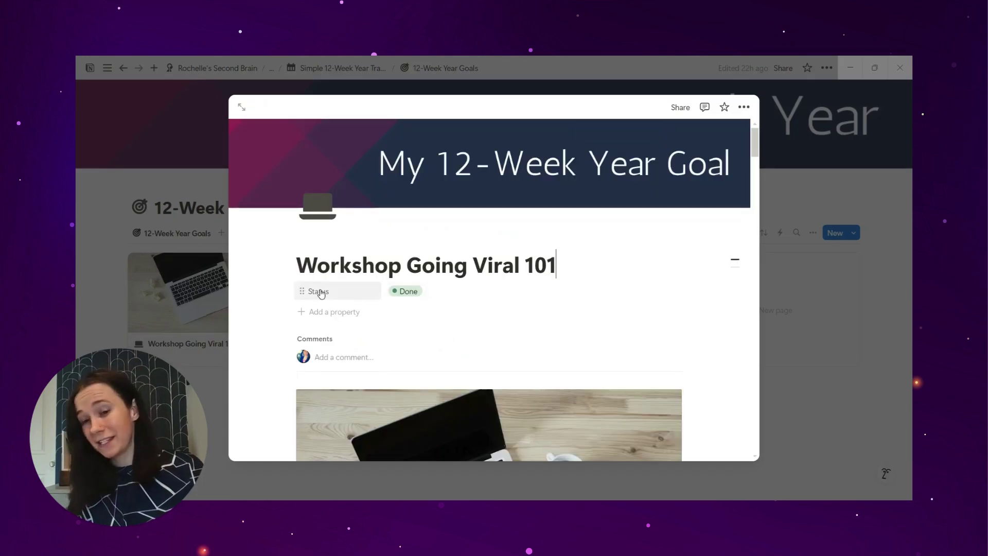
{"action": "scroll", "coordinate": [428, 304], "scroll_direction": "down", "scroll_amount": 10}
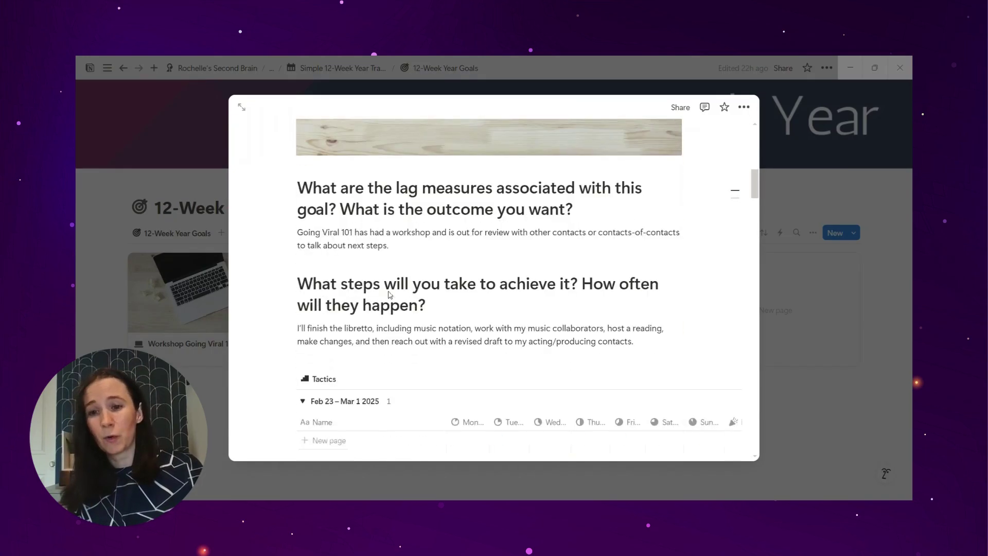
{"action": "left_click_drag", "start_coordinate": [390, 246], "coordinate": [281, 227]}
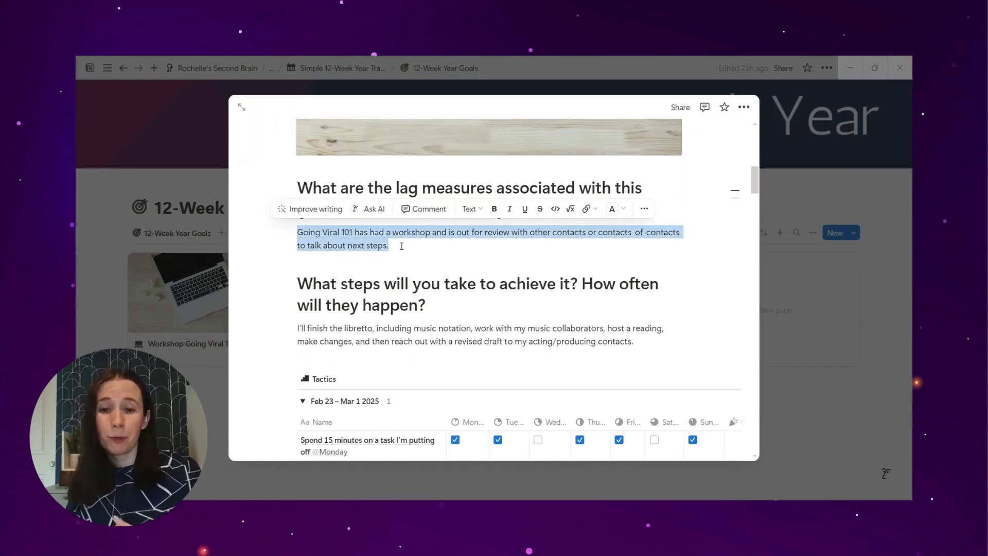
{"action": "scroll", "coordinate": [470, 302], "scroll_direction": "down", "scroll_amount": 15}
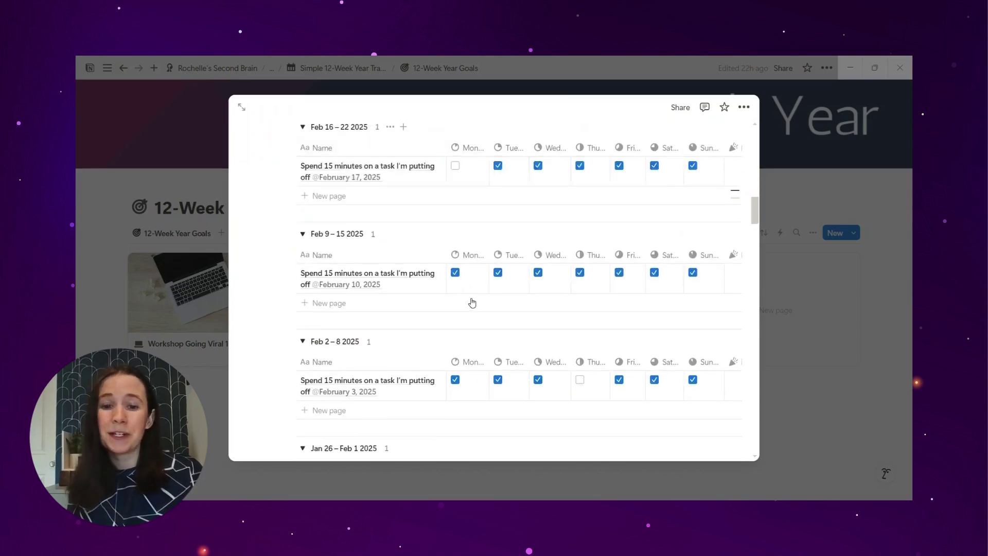
{"action": "key", "text": "Escape"}
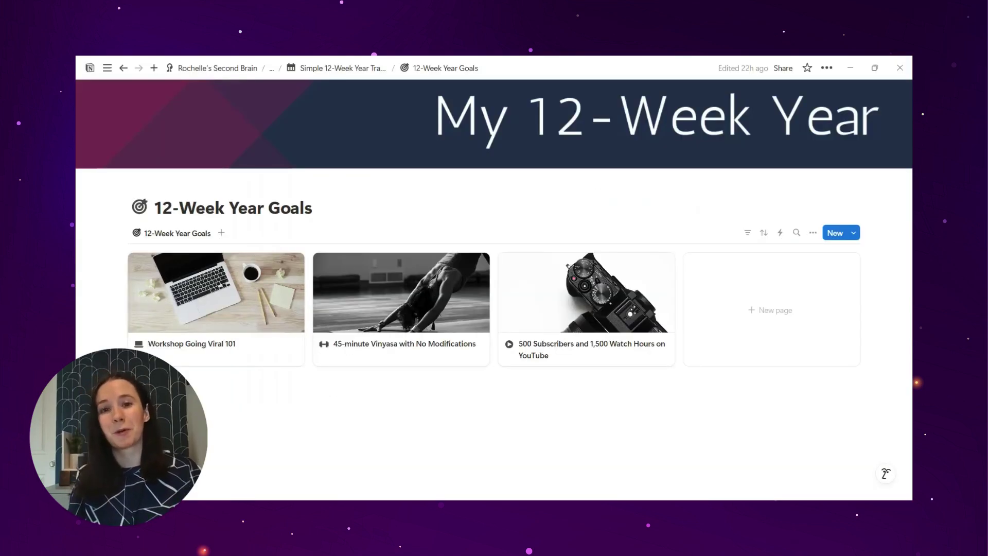
Open the 45-minute Vinyasa with No Modifications goal and review its status, desired outcome and lag measure table.
{"action": "left_click", "coordinate": [353, 289]}
{"action": "scroll", "coordinate": [424, 253], "scroll_direction": "down", "scroll_amount": 5}
{"action": "scroll", "coordinate": [424, 253], "scroll_direction": "up", "scroll_amount": 5}
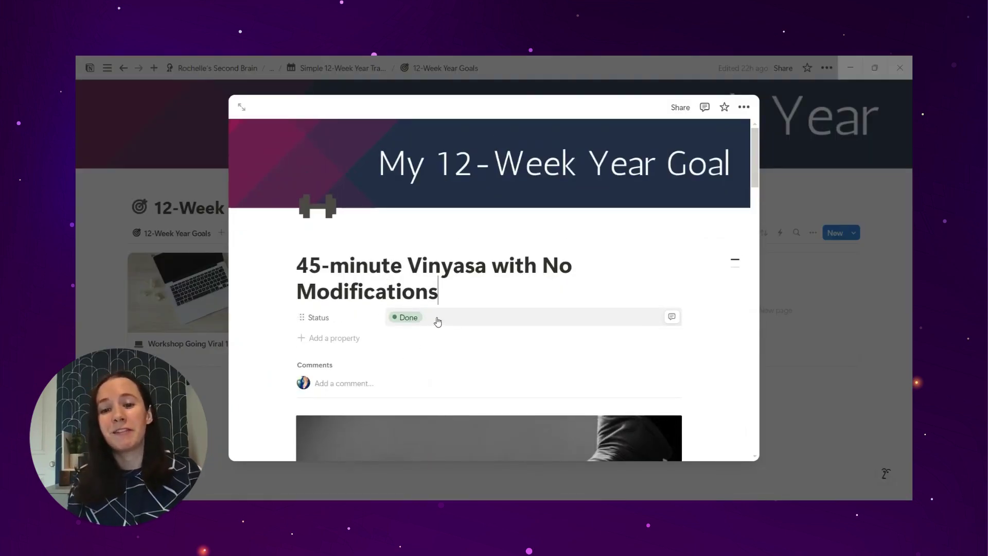
{"action": "scroll", "coordinate": [438, 322], "scroll_direction": "down", "scroll_amount": 15}
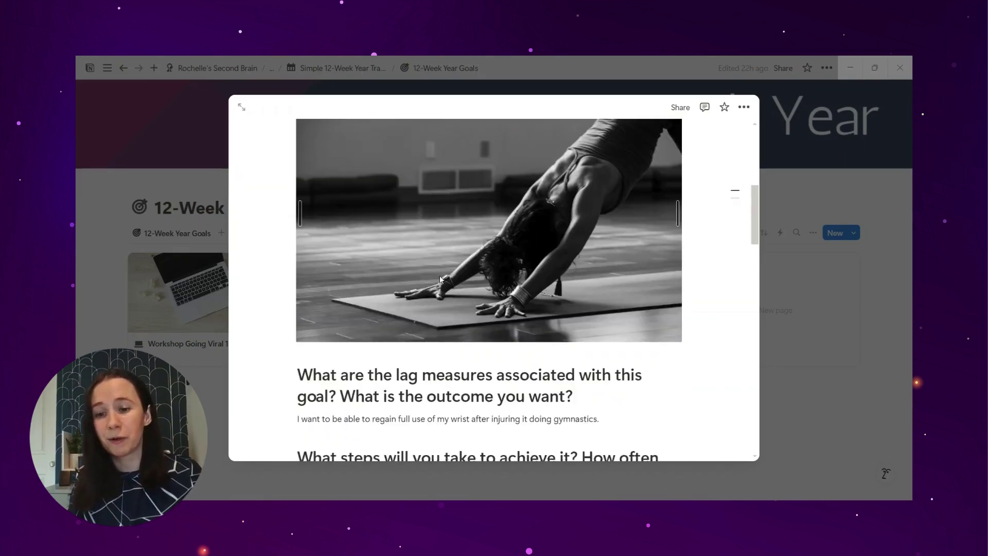
{"action": "scroll", "coordinate": [434, 275], "scroll_direction": "down", "scroll_amount": 15}
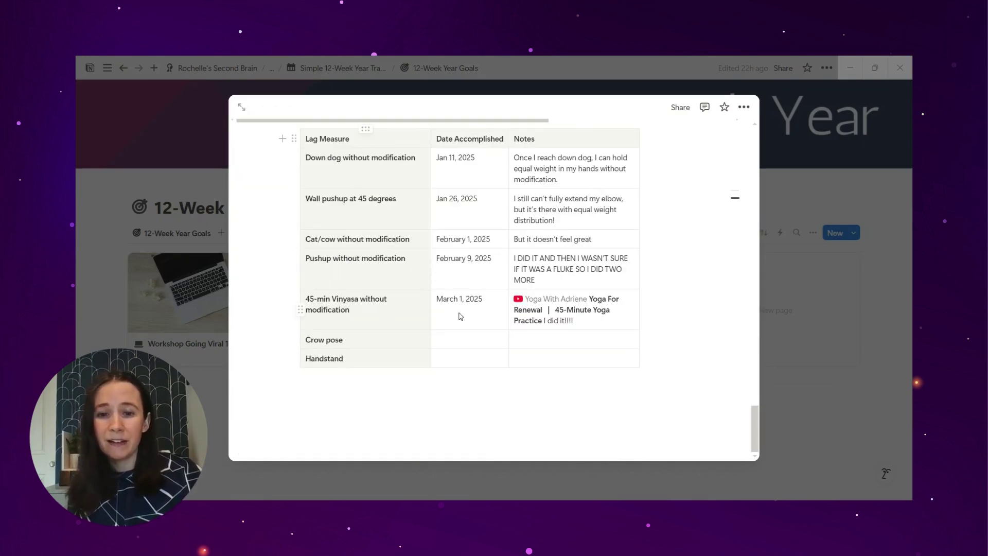
Preview the yoga video linked in the Vinyasa lag measure notes, check the Crow pose and Handstand rows, and close the goal.
{"action": "mouse_move", "coordinate": [576, 295]}
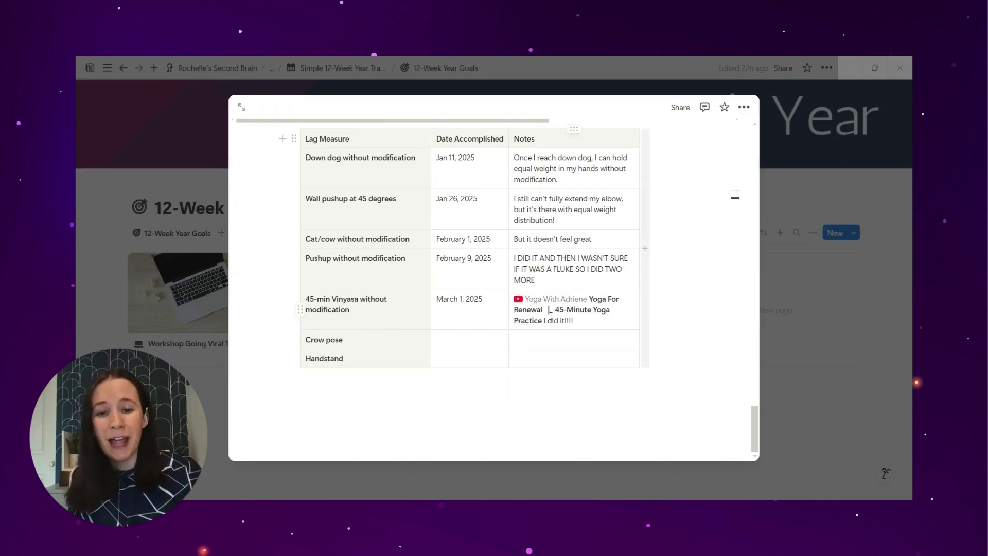
{"action": "mouse_move", "coordinate": [547, 310]}
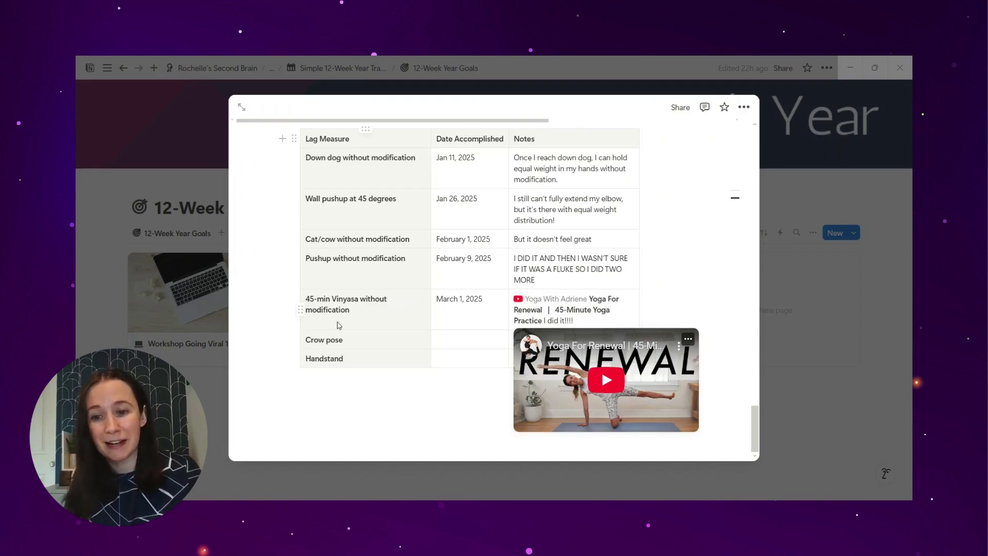
{"action": "left_click_drag", "start_coordinate": [310, 344], "coordinate": [358, 360]}
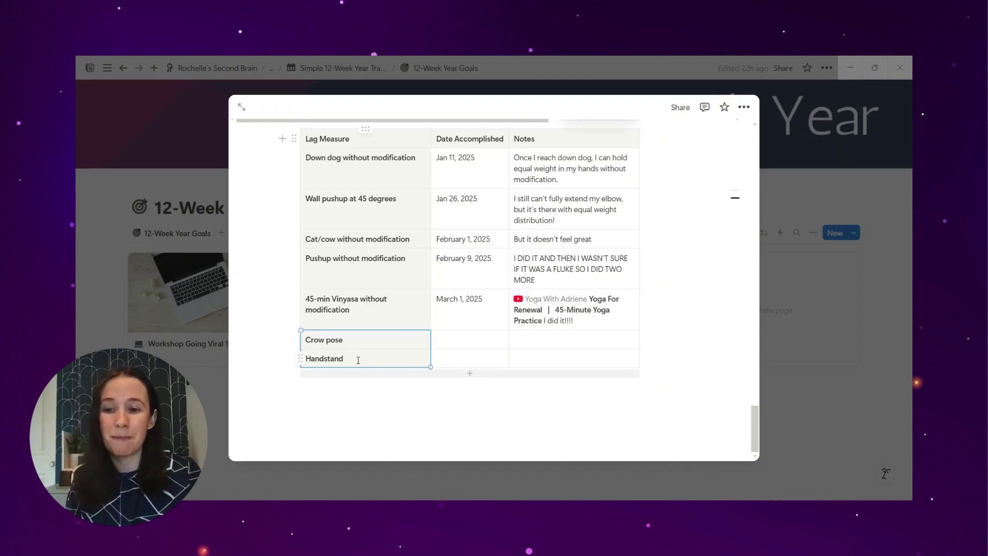
{"action": "scroll", "coordinate": [393, 413], "scroll_direction": "up", "scroll_amount": 3}
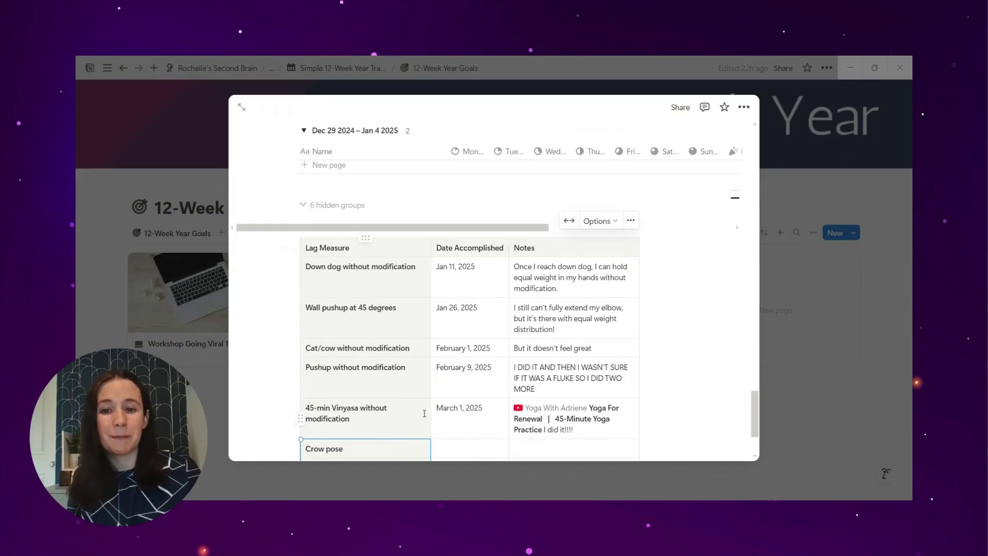
{"action": "scroll", "coordinate": [443, 407], "scroll_direction": "up", "scroll_amount": 15}
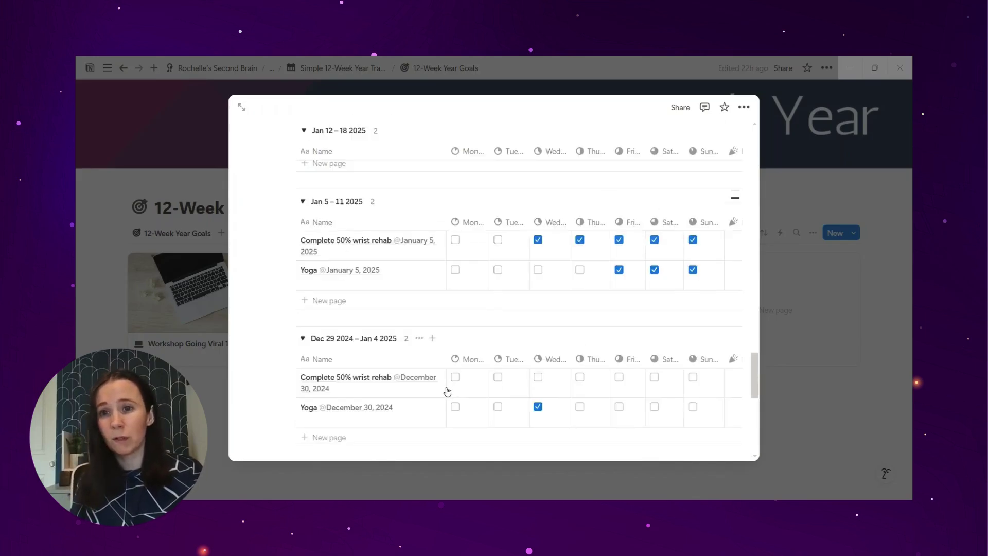
{"action": "scroll", "coordinate": [444, 389], "scroll_direction": "up", "scroll_amount": 15}
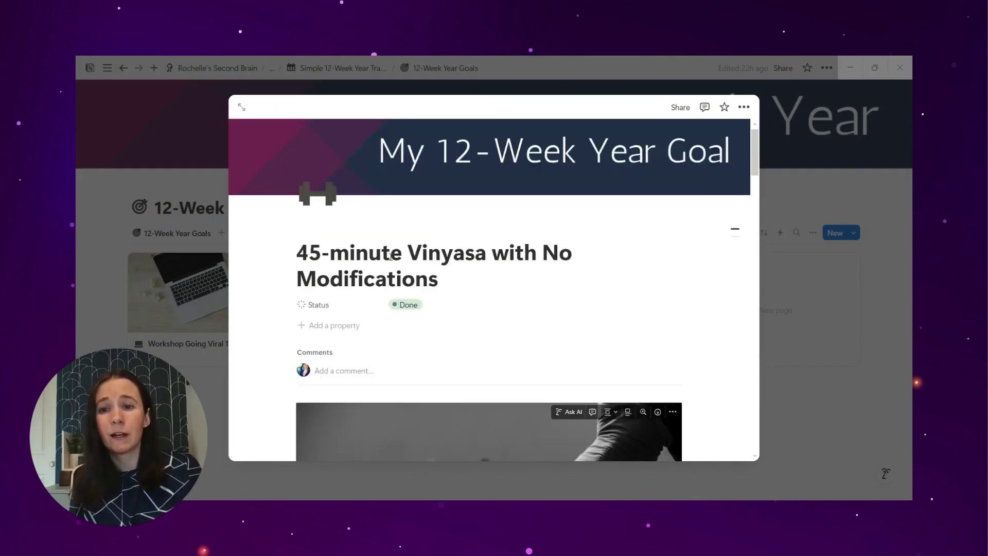
{"action": "left_click", "coordinate": [191, 416]}
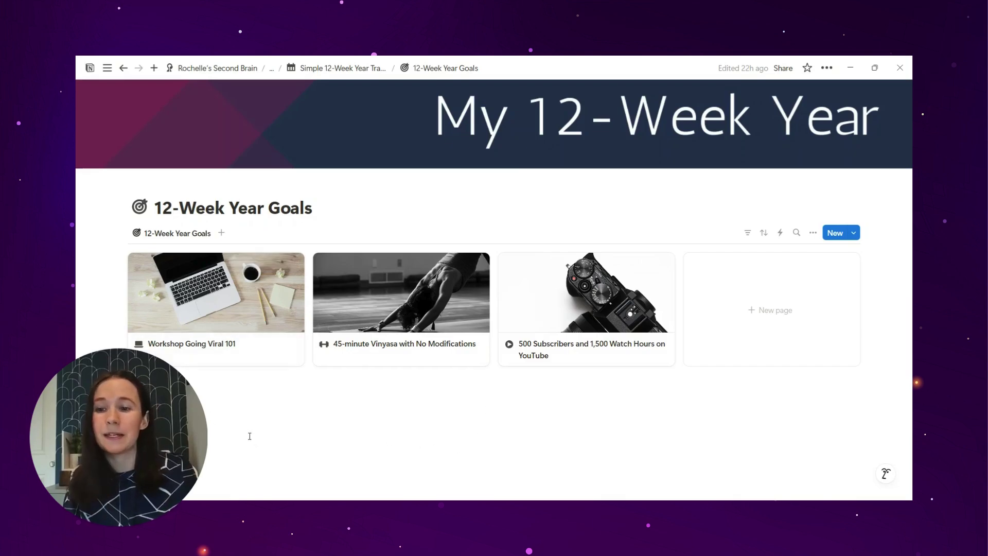
Open the 500 Subscribers and 1,500 Watch Hours on YouTube goal as a full page and record 205 subscribers and 355 watch hours for week 8.
{"action": "left_click", "coordinate": [547, 304]}
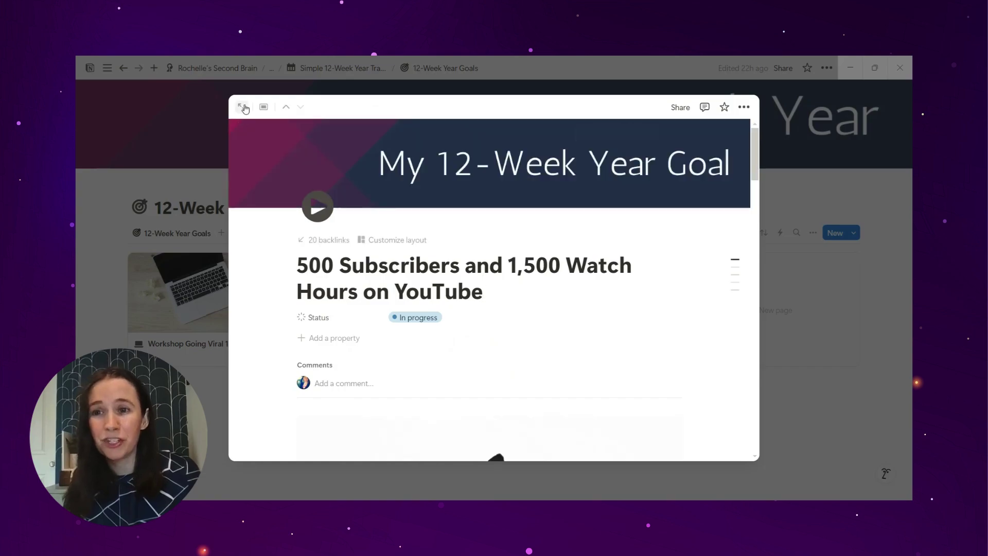
{"action": "left_click", "coordinate": [242, 107]}
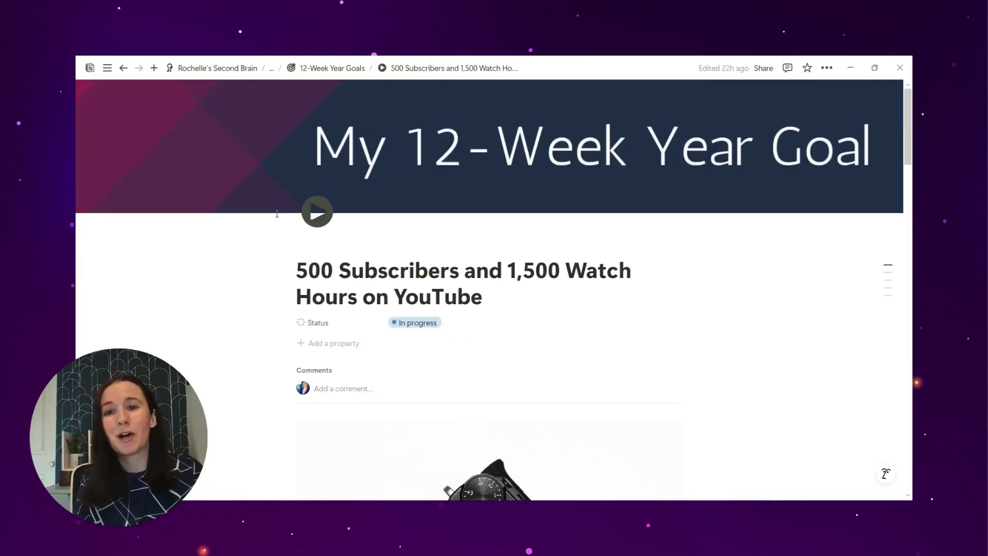
{"action": "scroll", "coordinate": [201, 216], "scroll_direction": "down", "scroll_amount": 15}
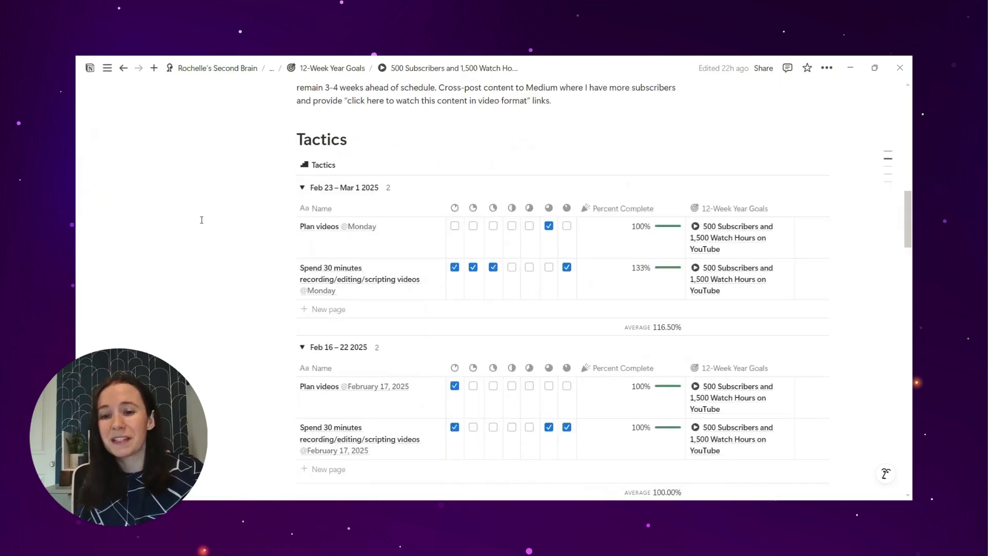
{"action": "scroll", "coordinate": [201, 219], "scroll_direction": "down", "scroll_amount": 15}
{"action": "left_click", "coordinate": [372, 249]}
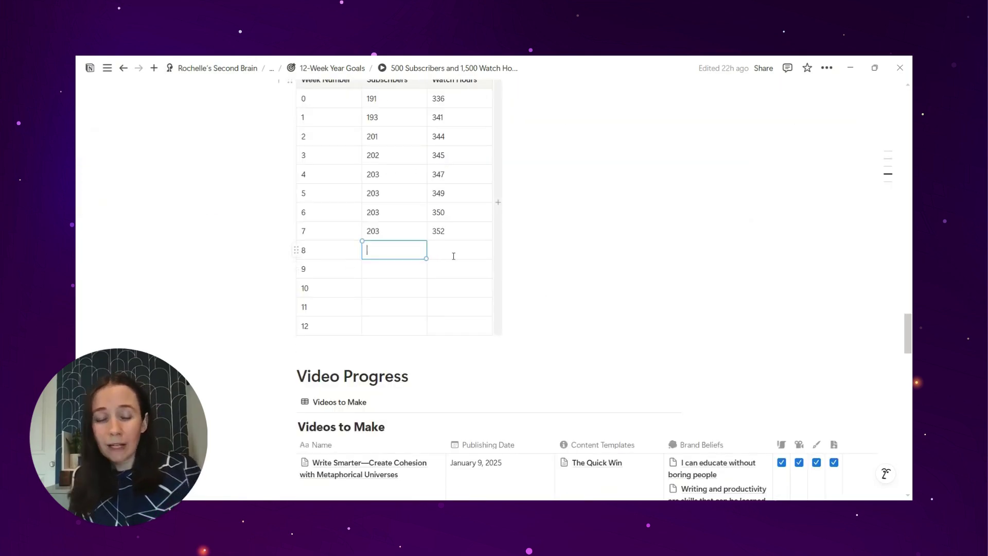
{"action": "type", "text": "205"}
{"action": "key", "text": "Tab"}
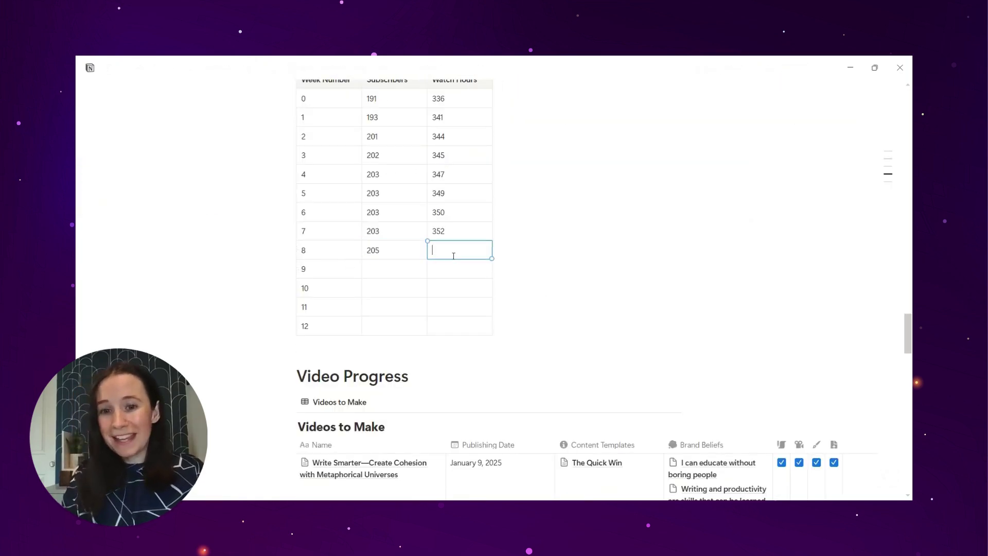
{"action": "type", "text": "355"}
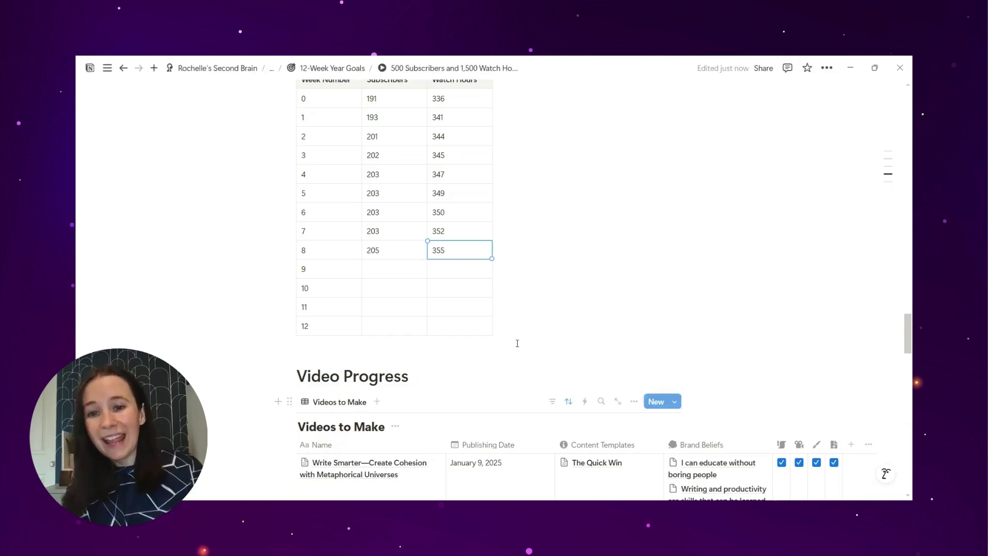
{"action": "left_click", "coordinate": [566, 302]}
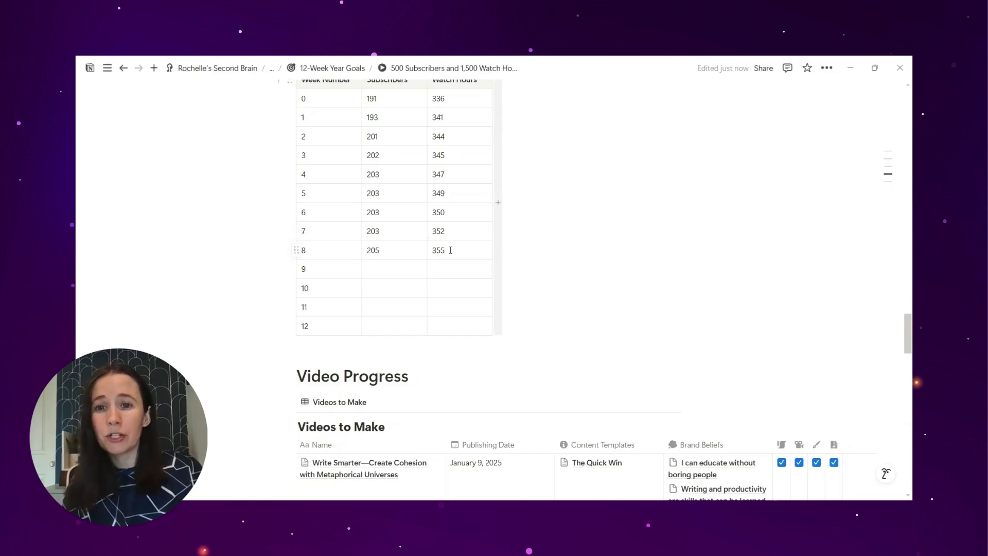
Review the Videos to Make table under Video Progress, checking the publishing dates and production checkboxes of finished and upcoming videos.
{"action": "scroll", "coordinate": [480, 342], "scroll_direction": "down", "scroll_amount": 15}
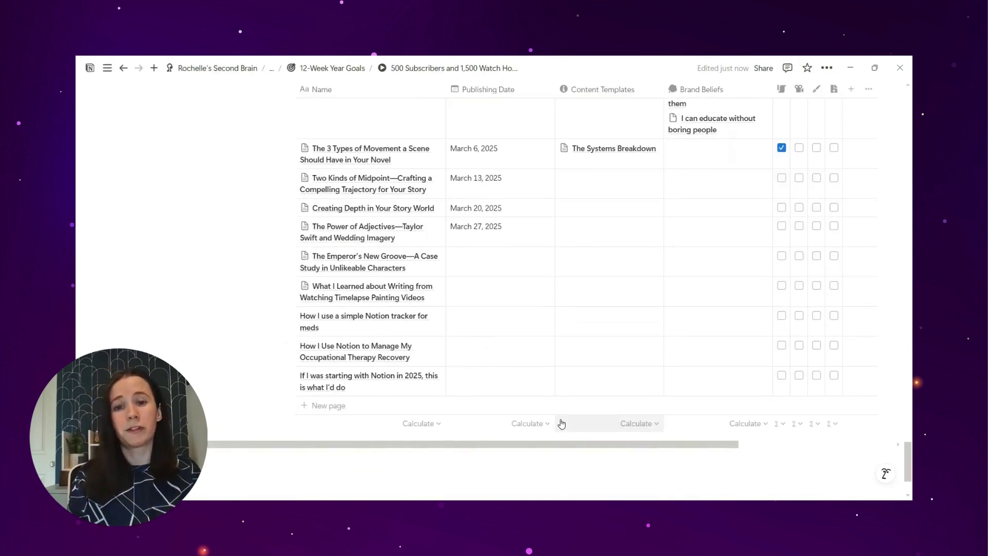
{"action": "scroll", "coordinate": [330, 340], "scroll_direction": "down", "scroll_amount": 1}
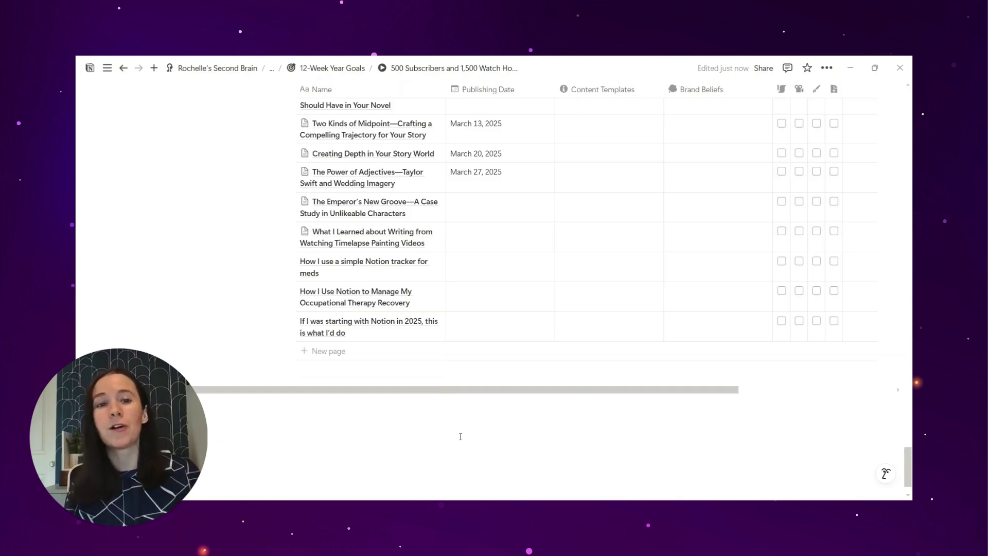
{"action": "scroll", "coordinate": [440, 391], "scroll_direction": "up", "scroll_amount": 15}
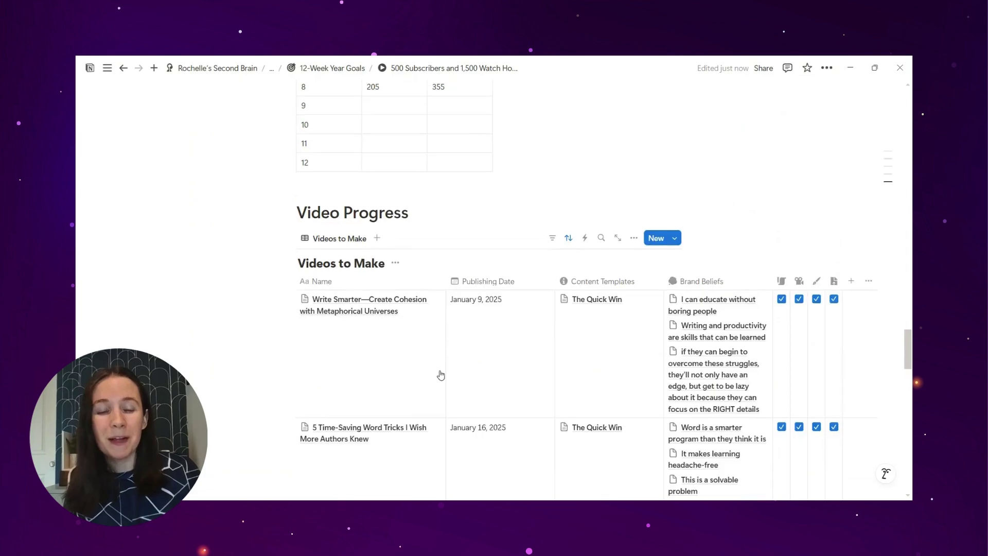
{"action": "scroll", "coordinate": [441, 375], "scroll_direction": "down", "scroll_amount": 15}
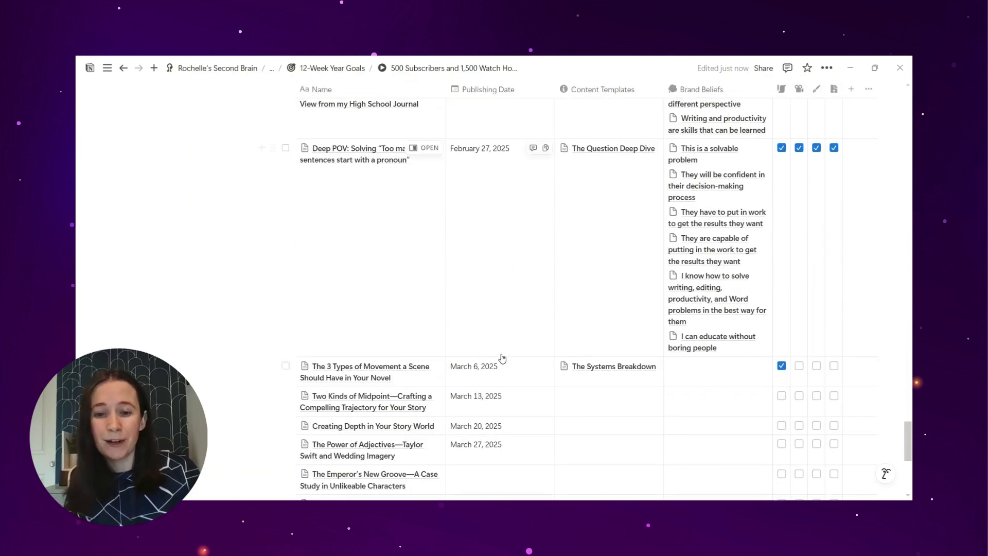
{"action": "scroll", "coordinate": [494, 437], "scroll_direction": "down", "scroll_amount": 3}
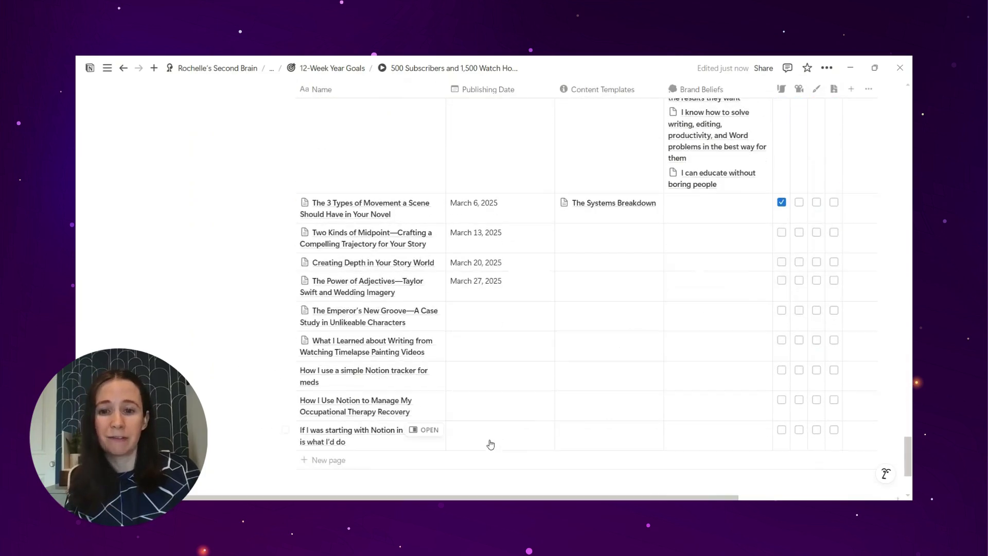
{"action": "scroll", "coordinate": [441, 335], "scroll_direction": "up", "scroll_amount": 15}
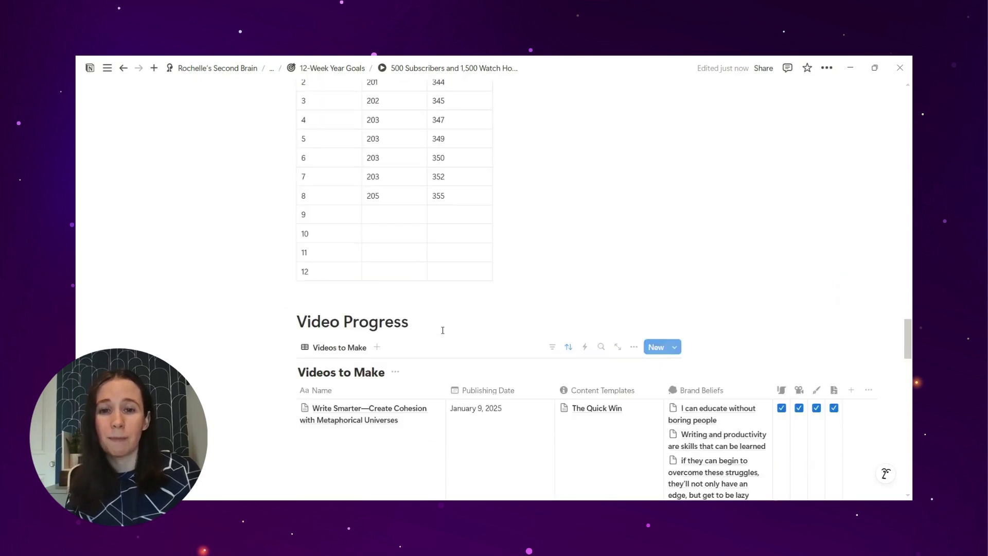
{"action": "scroll", "coordinate": [442, 330], "scroll_direction": "up", "scroll_amount": 20}
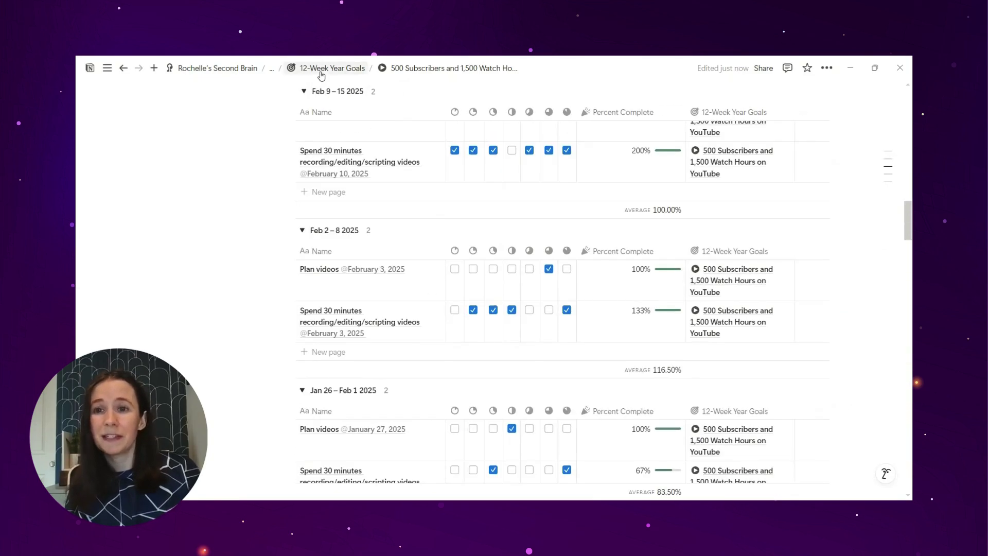
Return through the 12-Week Year Goals page to the Simple 12-Week Year Tracker—Jan – Mar 2025 page and look over its goals and journaling entries.
{"action": "left_click", "coordinate": [320, 73]}
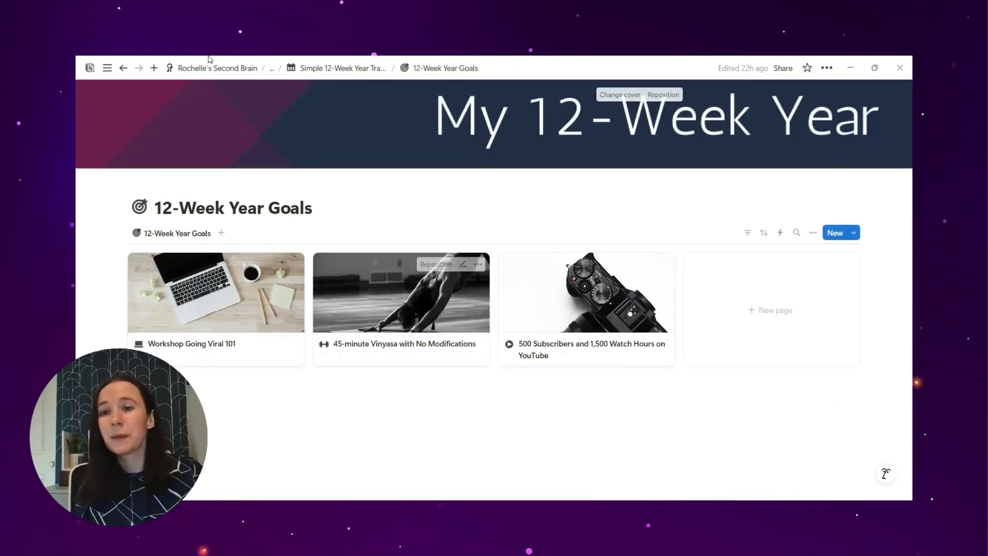
{"action": "left_click", "coordinate": [340, 68]}
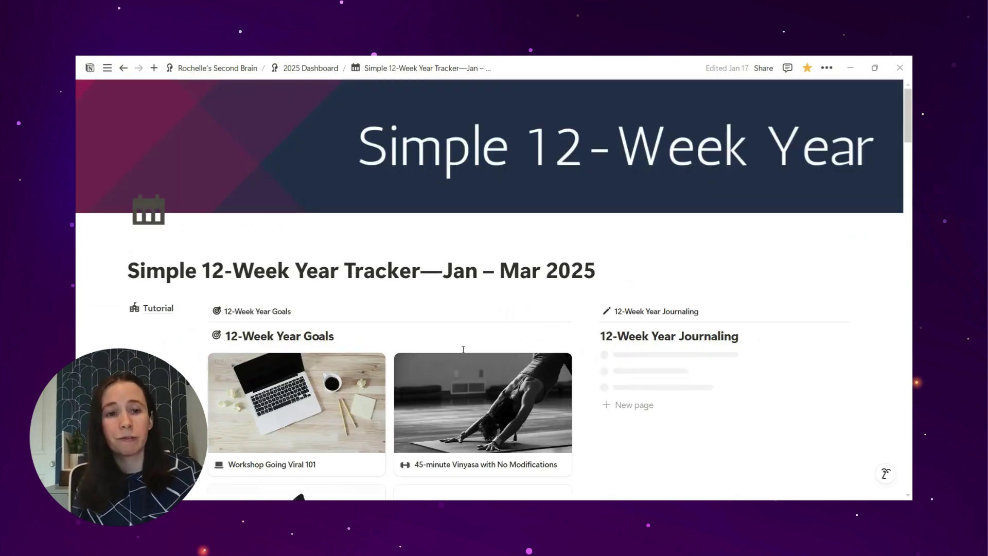
{"action": "scroll", "coordinate": [484, 364], "scroll_direction": "down", "scroll_amount": 3}
{"action": "scroll", "coordinate": [483, 363], "scroll_direction": "down", "scroll_amount": 10}
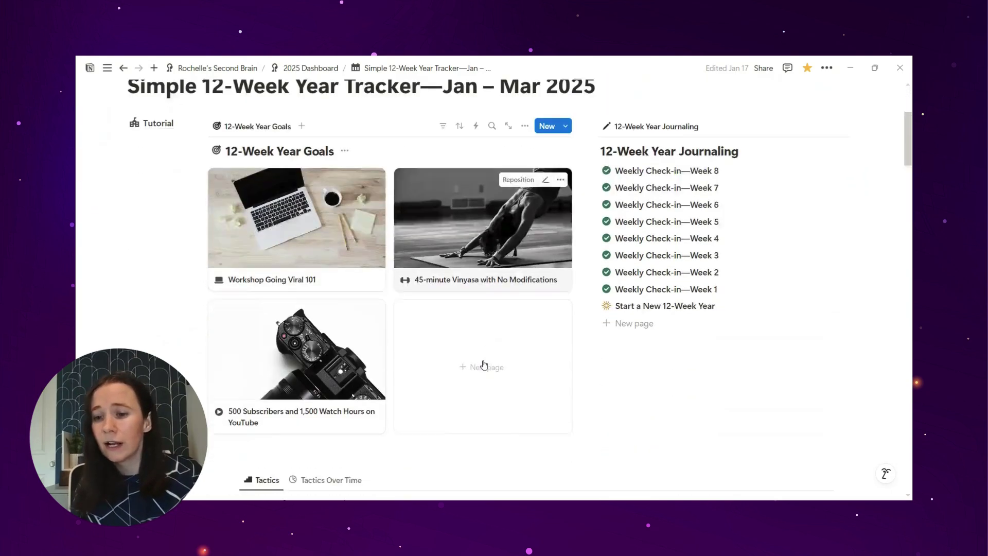
{"action": "scroll", "coordinate": [222, 219], "scroll_direction": "up", "scroll_amount": 12}
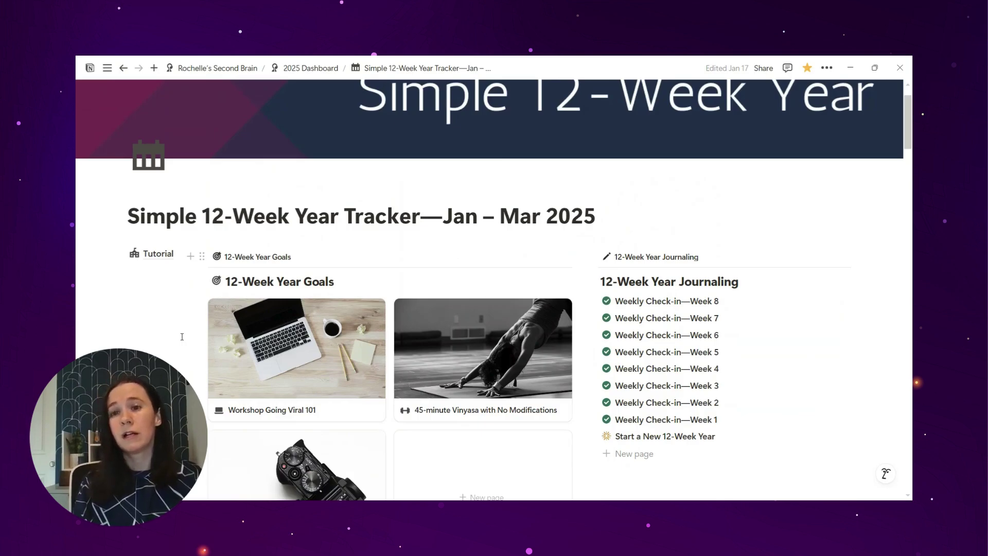
{"action": "scroll", "coordinate": [187, 314], "scroll_direction": "down", "scroll_amount": 1}
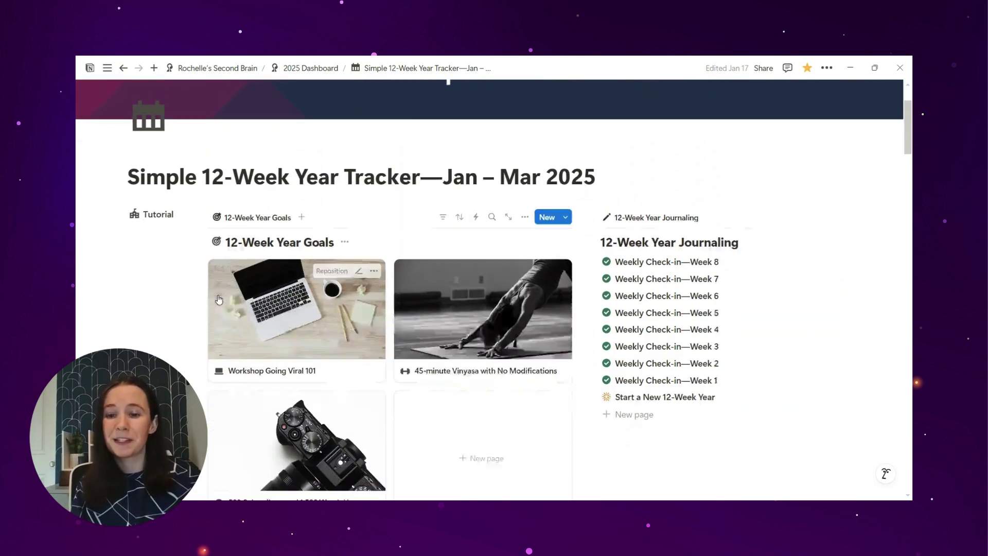